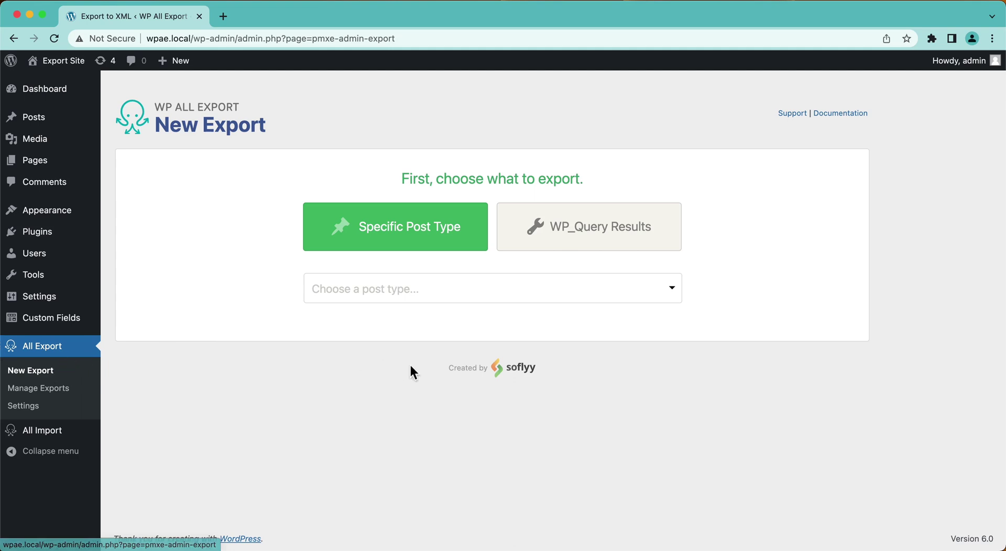
# Choose Users as the specific post type to export.
pyautogui.click(424, 294)
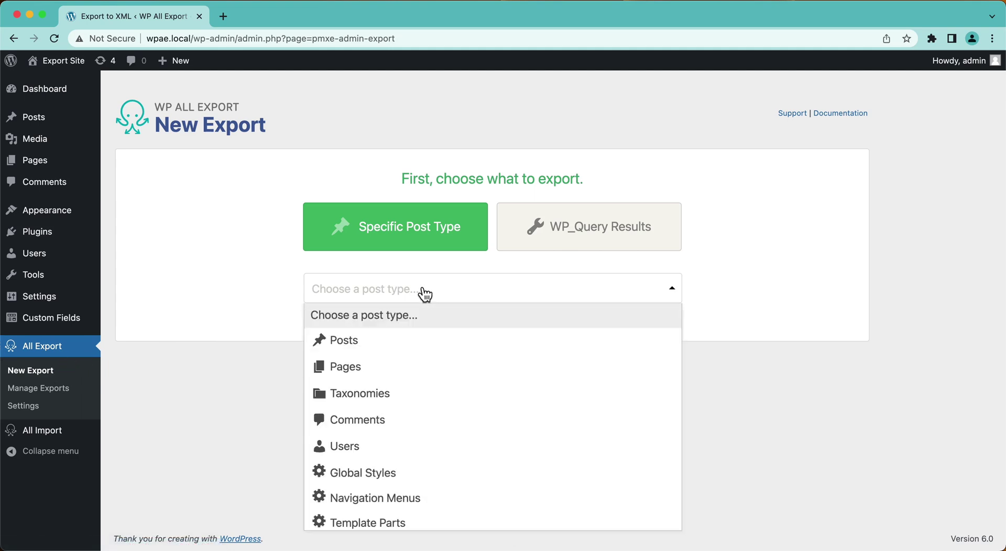
pyautogui.click(332, 451)
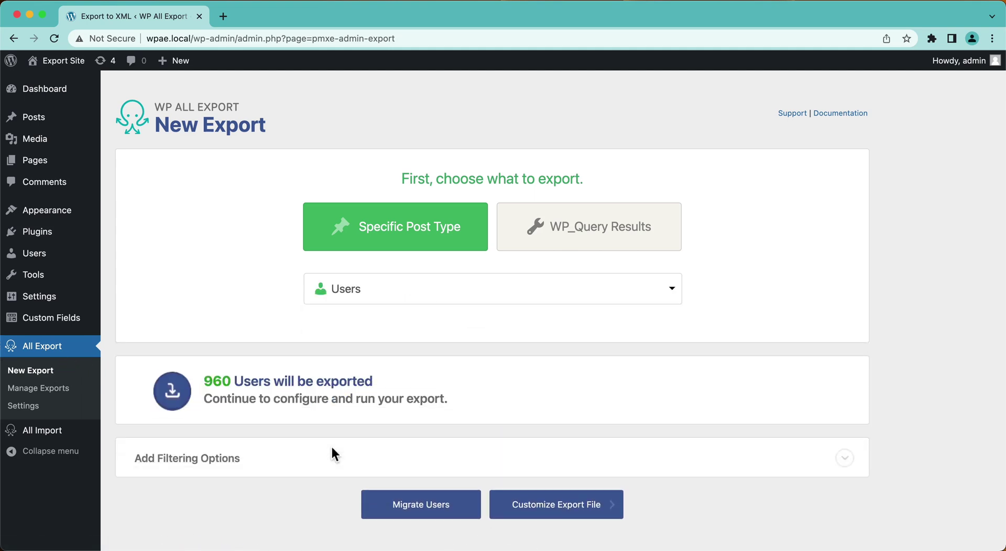
pyautogui.scroll(-3, 272, 434)
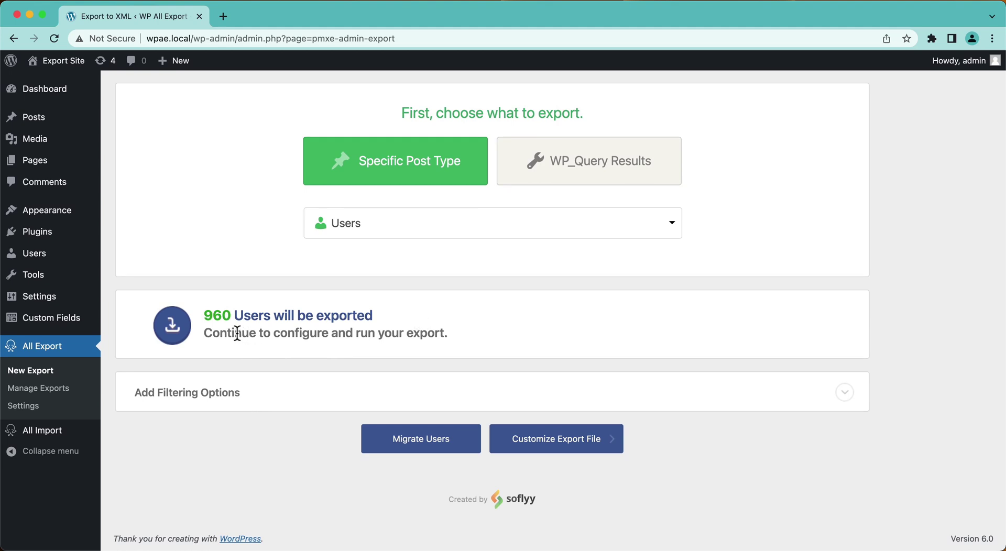
# Add a filter rule for User Role doesn't equal "admin" and proceed to customizing the export file.
pyautogui.click(262, 402)
pyautogui.scroll(-5, 264, 403)
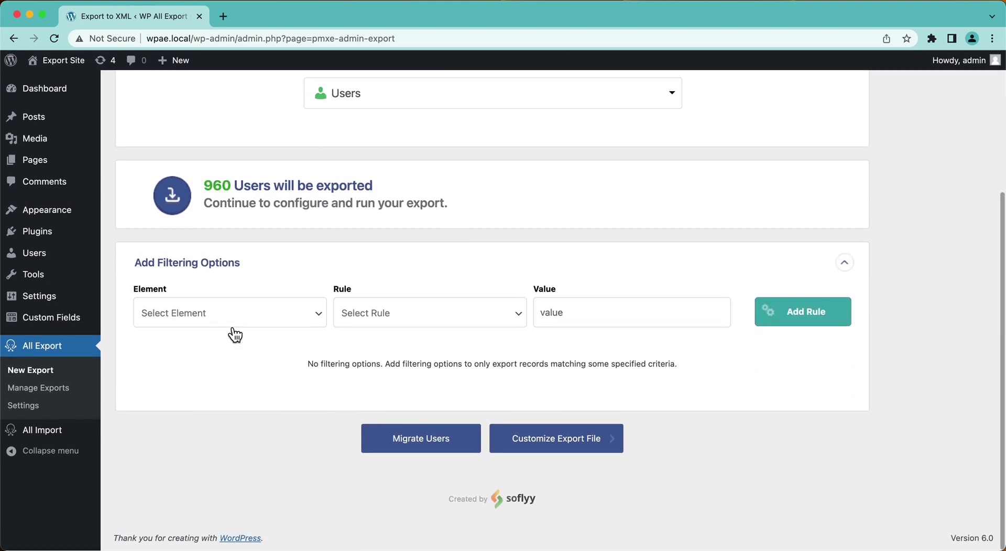
pyautogui.click(233, 320)
pyautogui.scroll(-5, 204, 457)
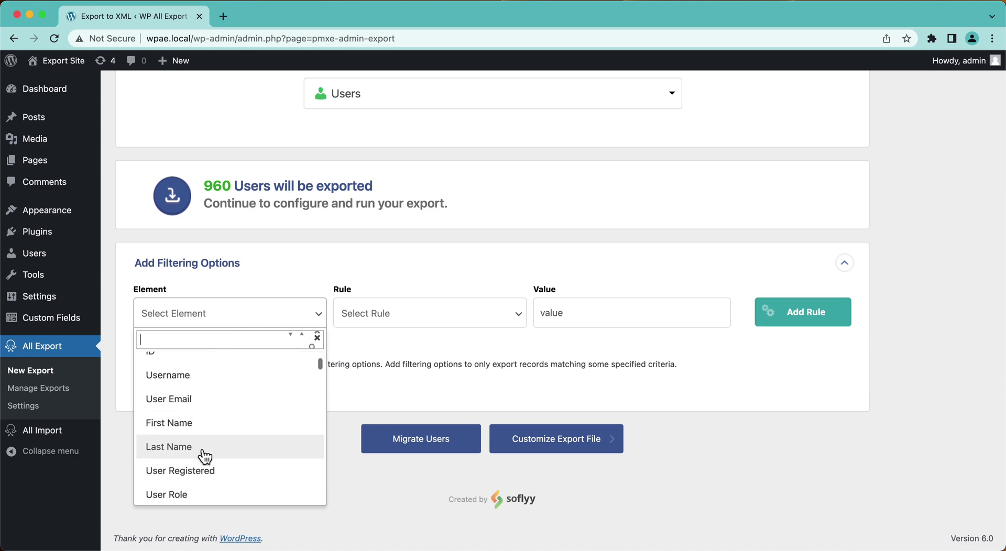
pyautogui.click(203, 432)
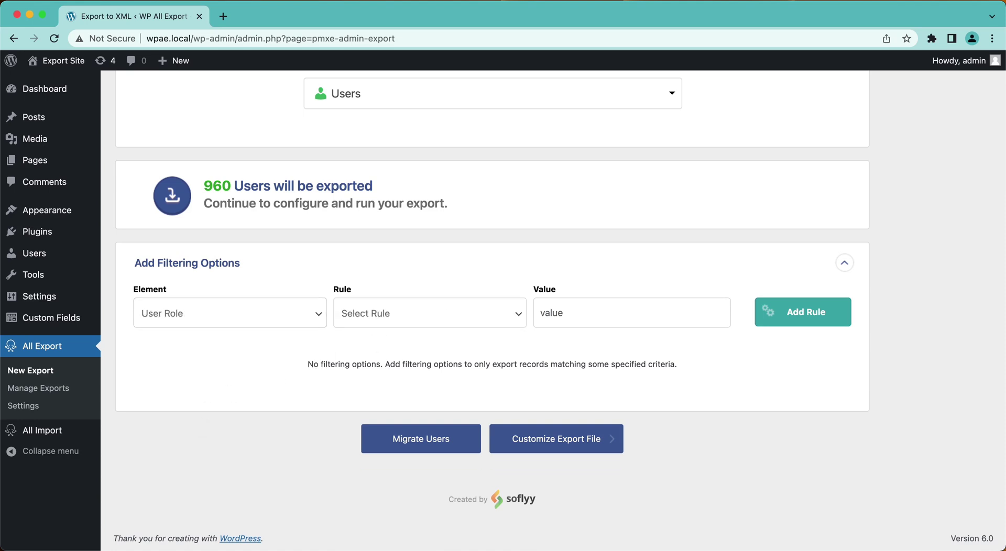
pyautogui.click(401, 319)
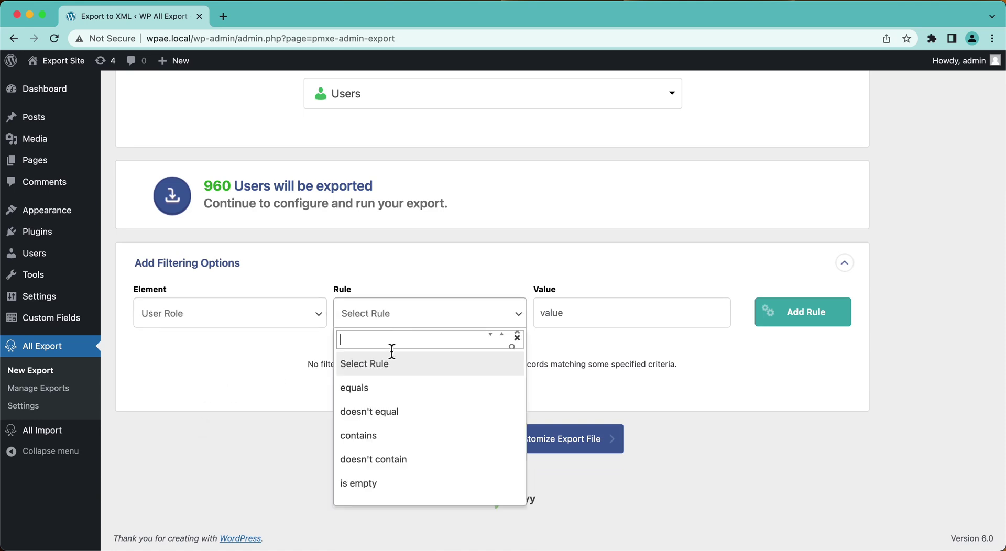
pyautogui.click(396, 413)
pyautogui.write('admi')
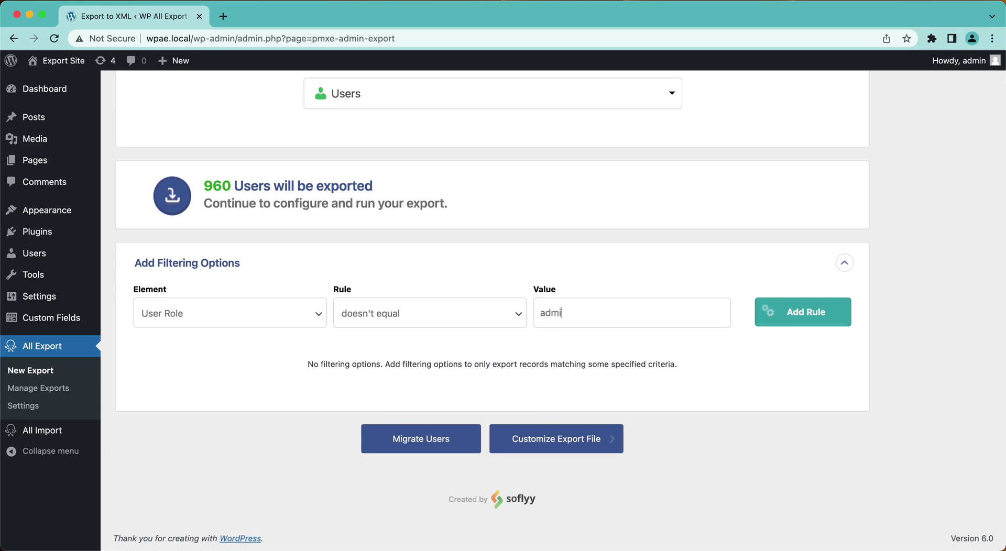
pyautogui.write('n')
pyautogui.click(819, 327)
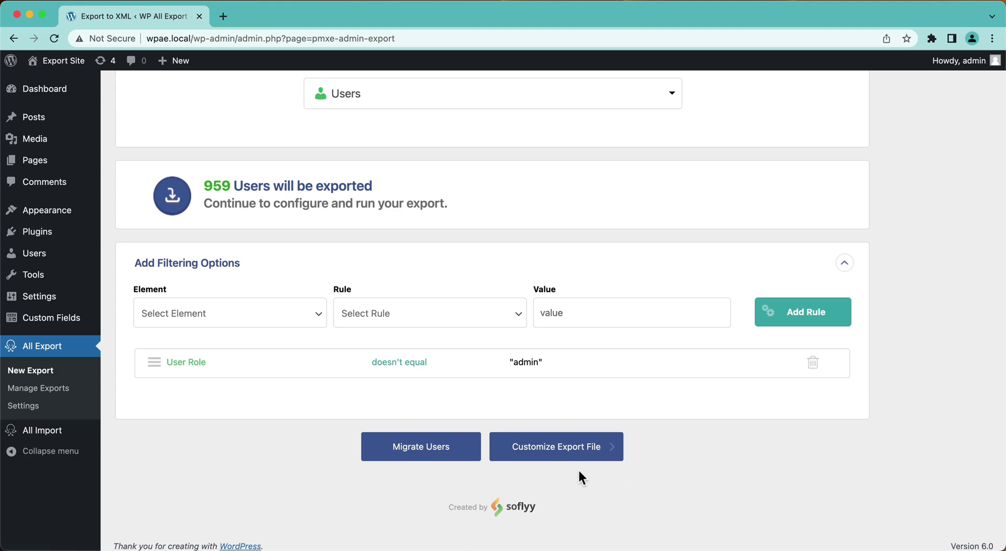
pyautogui.click(552, 459)
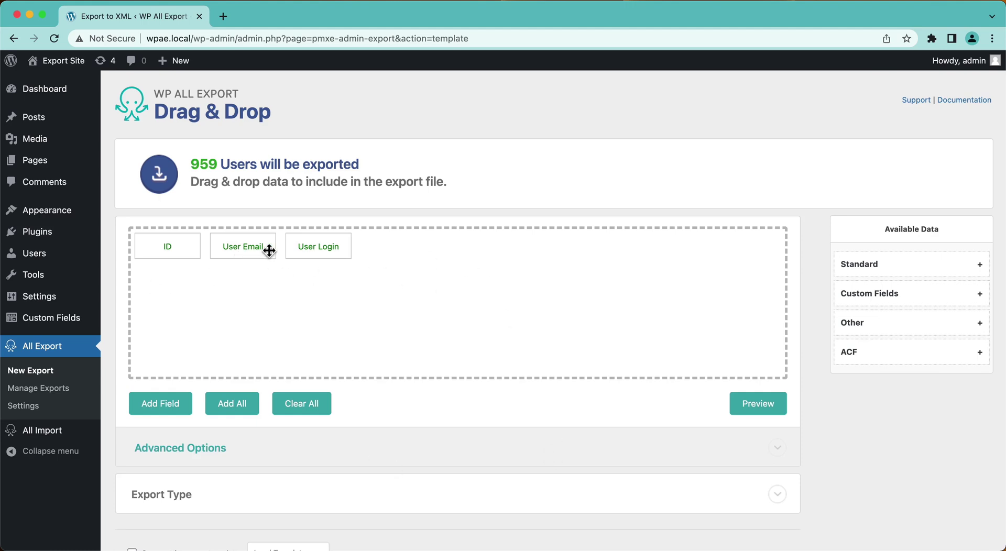
# Move the User Email column after User Login and check the order in a preview of the export.
pyautogui.moveTo(254, 250); pyautogui.dragTo(351, 250)
pyautogui.click(761, 411)
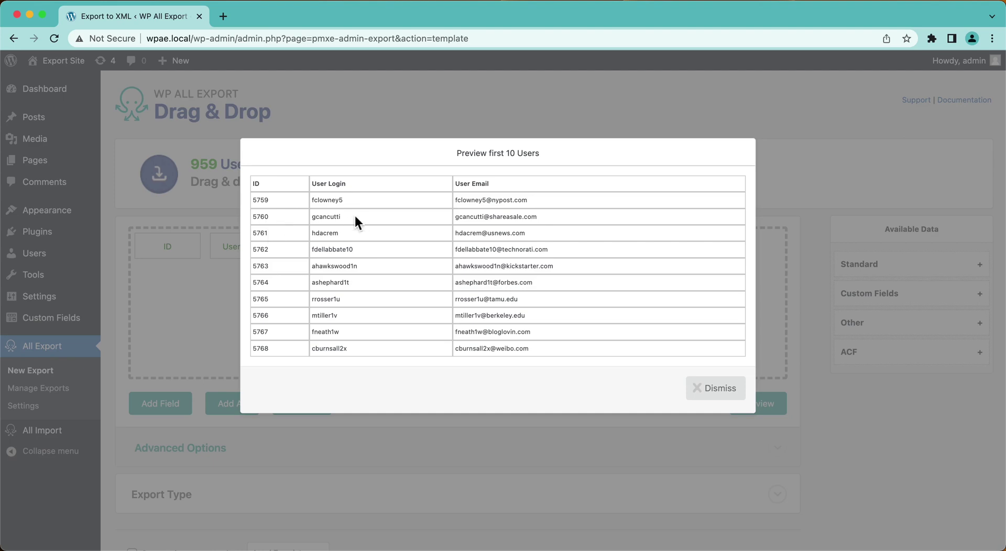
pyautogui.click(717, 392)
# Remove the User Login and ID fields from the export layout and dismiss the resulting notice.
pyautogui.moveTo(225, 248); pyautogui.dragTo(270, 166)
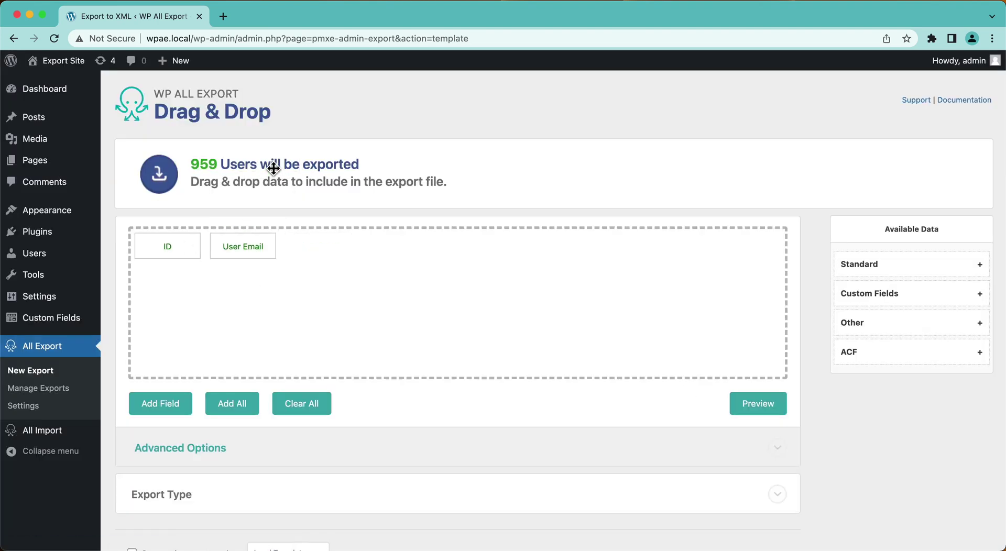
pyautogui.moveTo(168, 246); pyautogui.dragTo(261, 162)
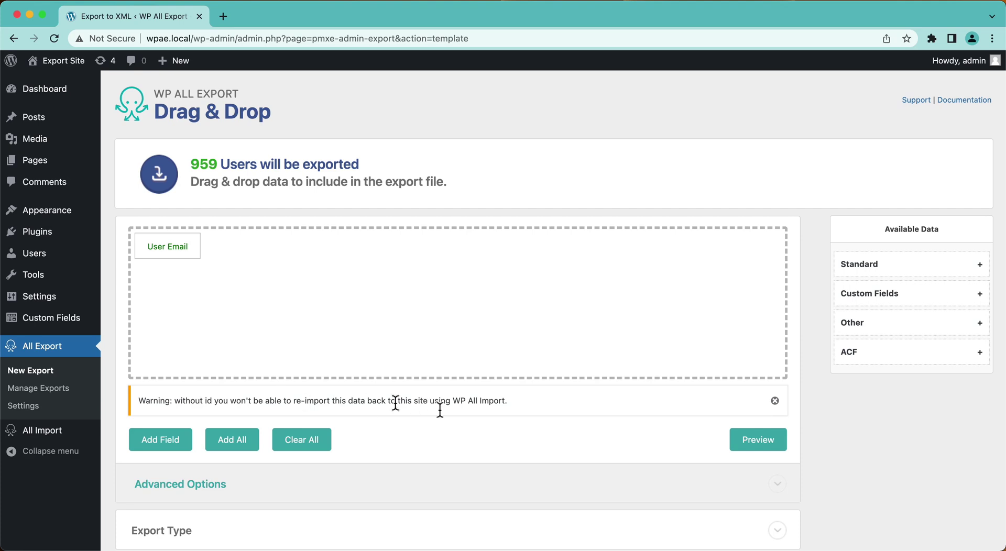
pyautogui.click(774, 401)
# Add the Standard fields First Name, Last Name and User Registered to the export layout.
pyautogui.click(879, 266)
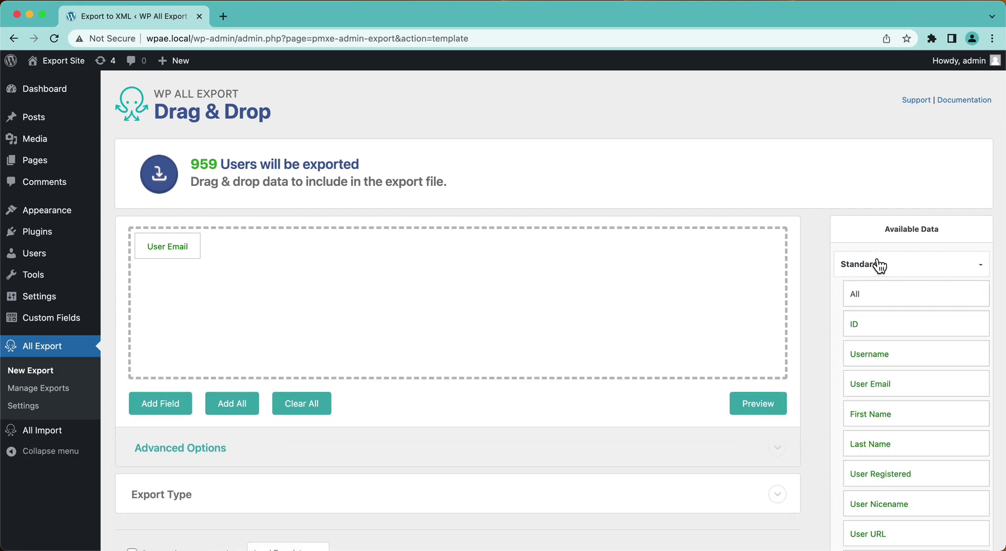
pyautogui.scroll(-3, 810, 354)
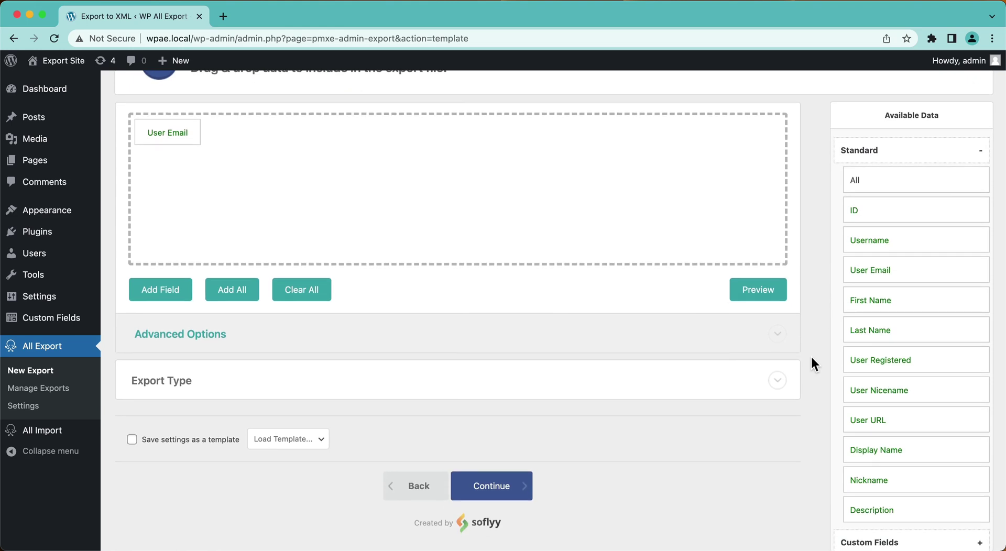
pyautogui.scroll(3, 597, 243)
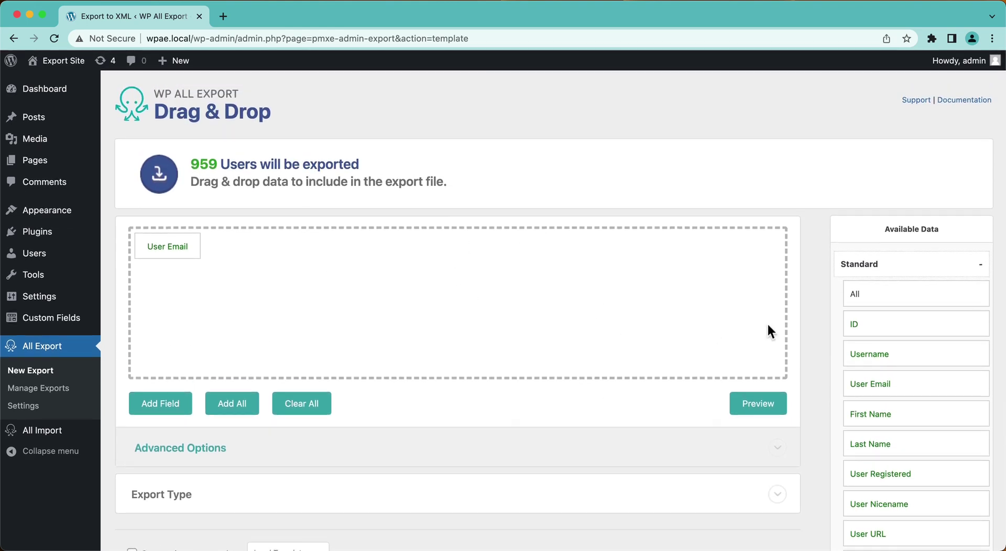
pyautogui.scroll(-1, 911, 425)
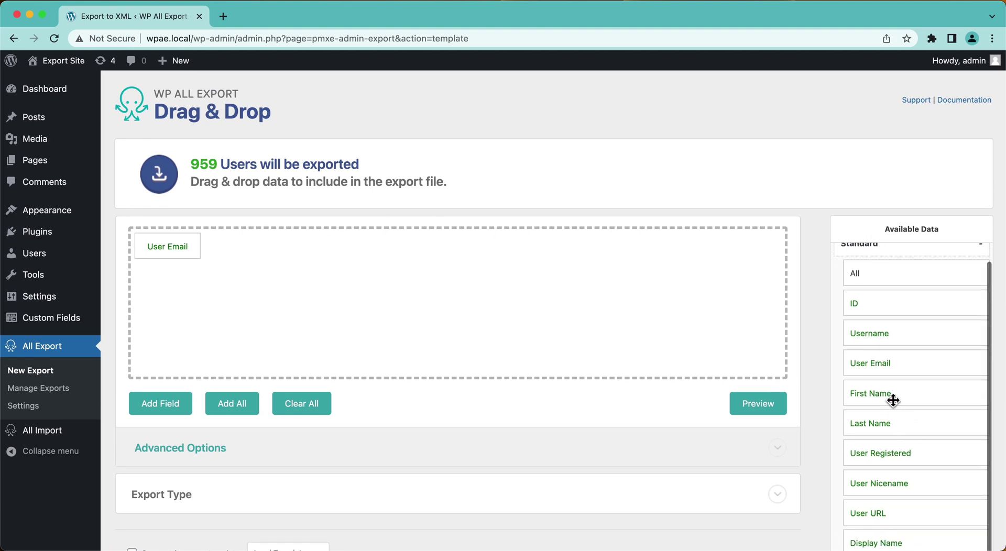
pyautogui.moveTo(891, 398); pyautogui.dragTo(608, 328)
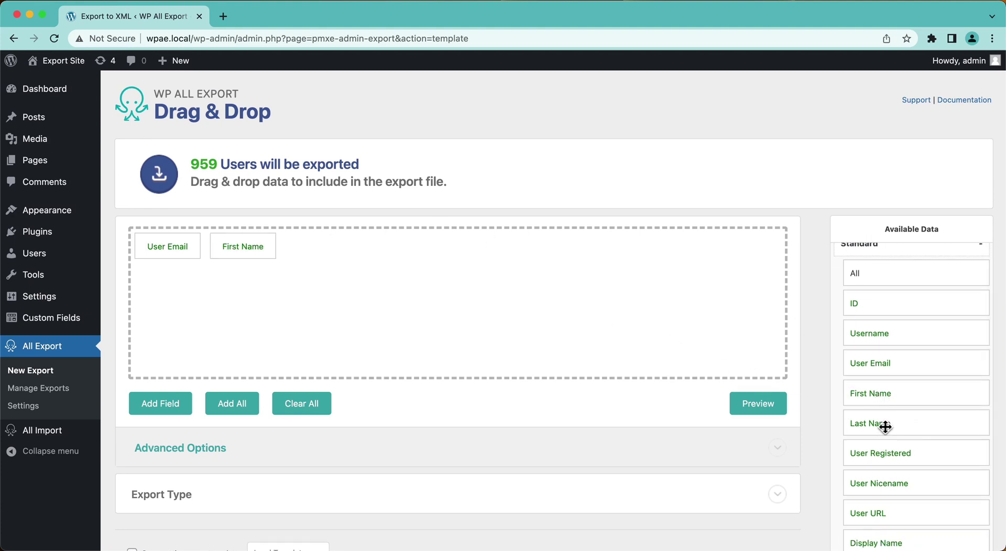
pyautogui.moveTo(886, 427); pyautogui.dragTo(667, 331)
pyautogui.moveTo(876, 456); pyautogui.dragTo(628, 280)
# Look through the rest of the Standard fields and the Custom Fields available for the export.
pyautogui.scroll(-3, 915, 462)
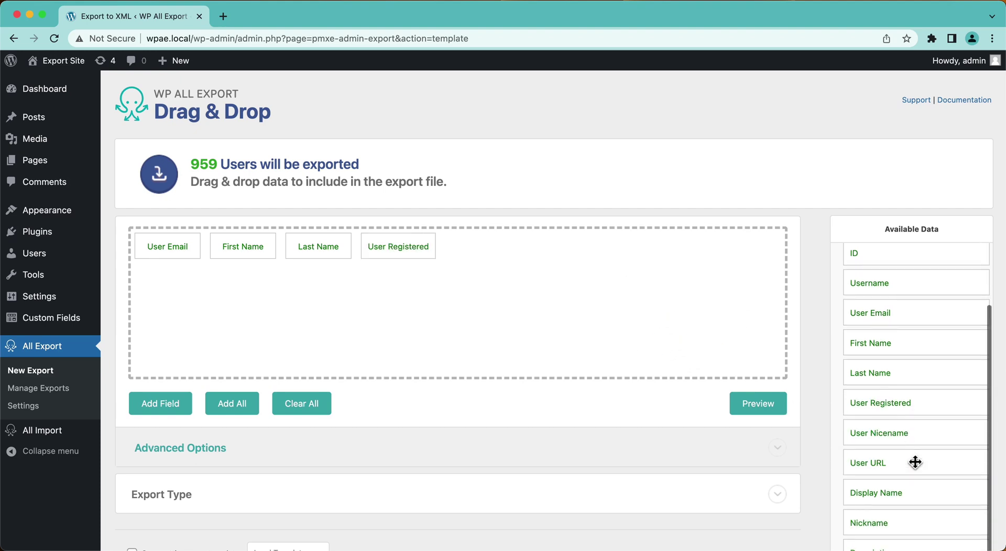
pyautogui.scroll(-5, 809, 314)
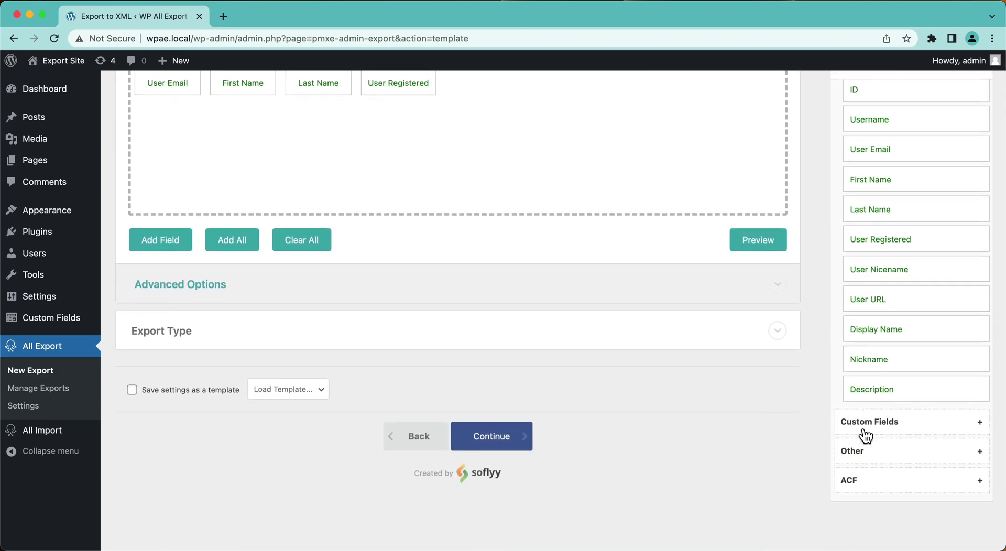
pyautogui.scroll(3, 848, 335)
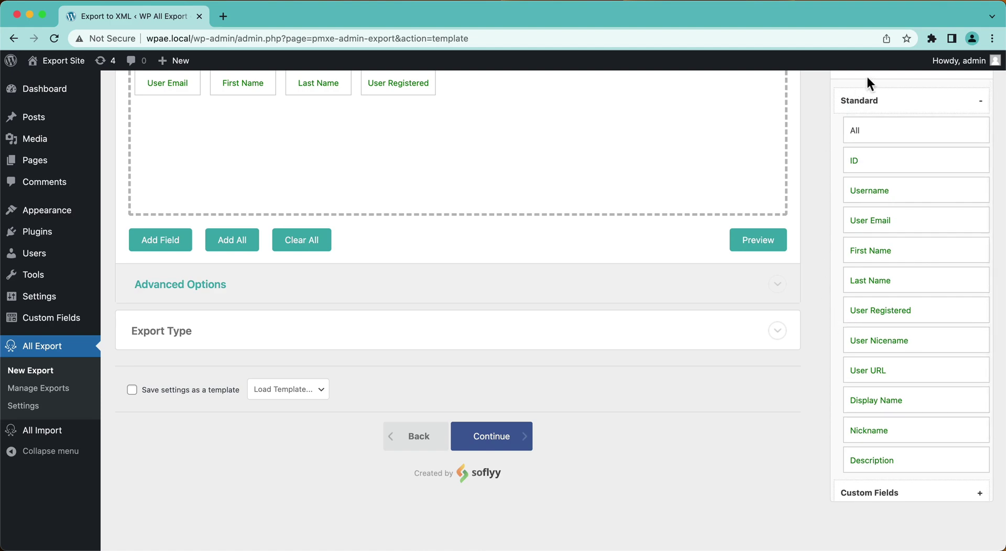
pyautogui.click(869, 102)
pyautogui.scroll(5, 815, 204)
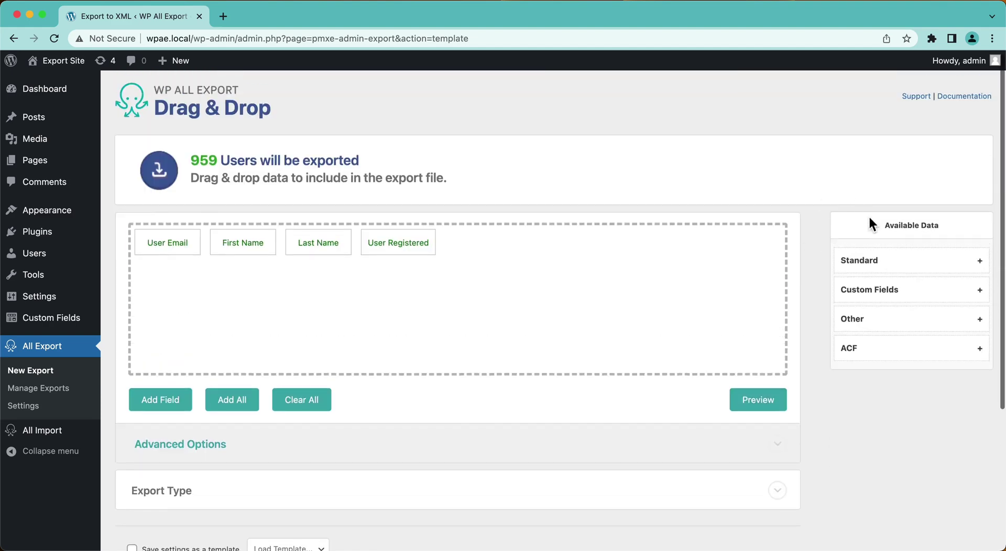
pyautogui.click(871, 308)
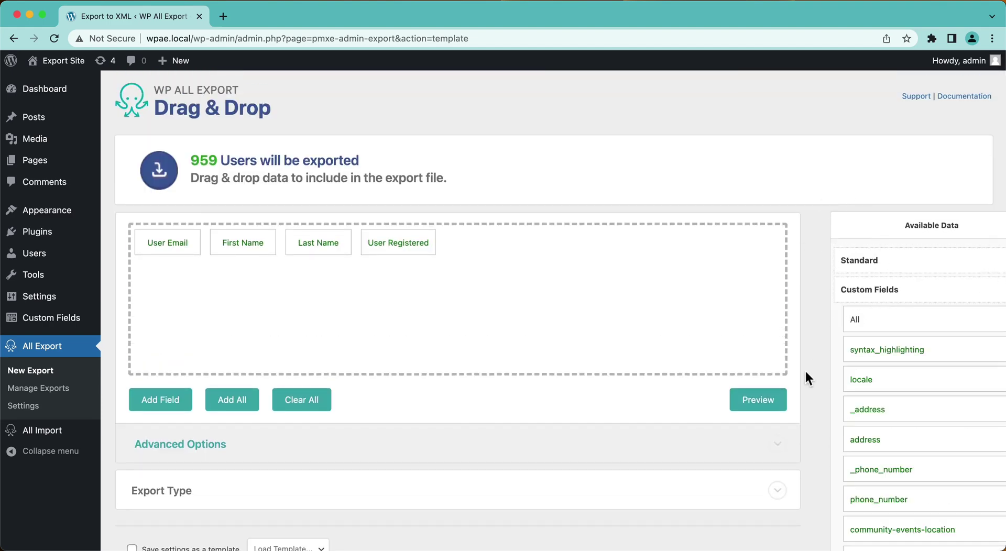
pyautogui.scroll(-3, 897, 382)
pyautogui.scroll(-3, 905, 392)
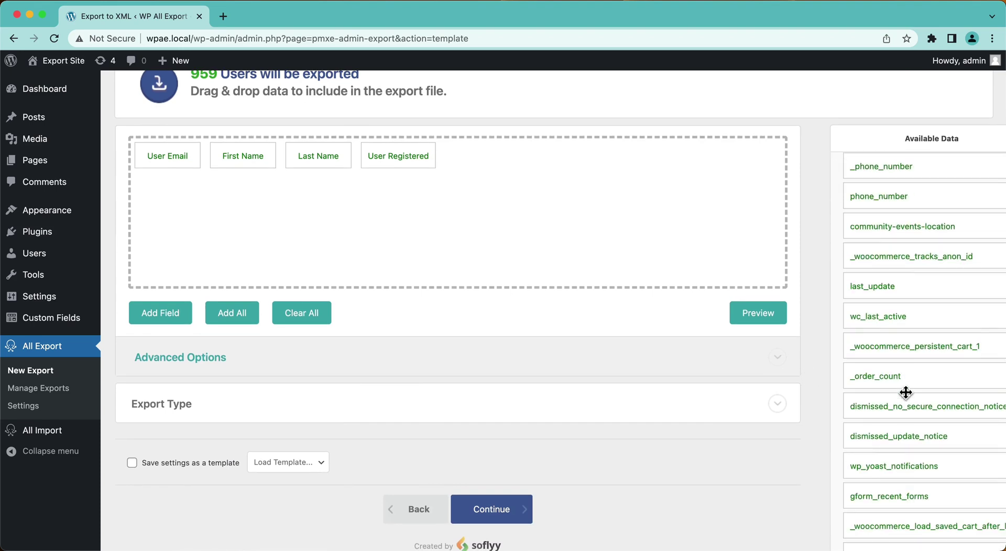
pyautogui.scroll(-3, 906, 392)
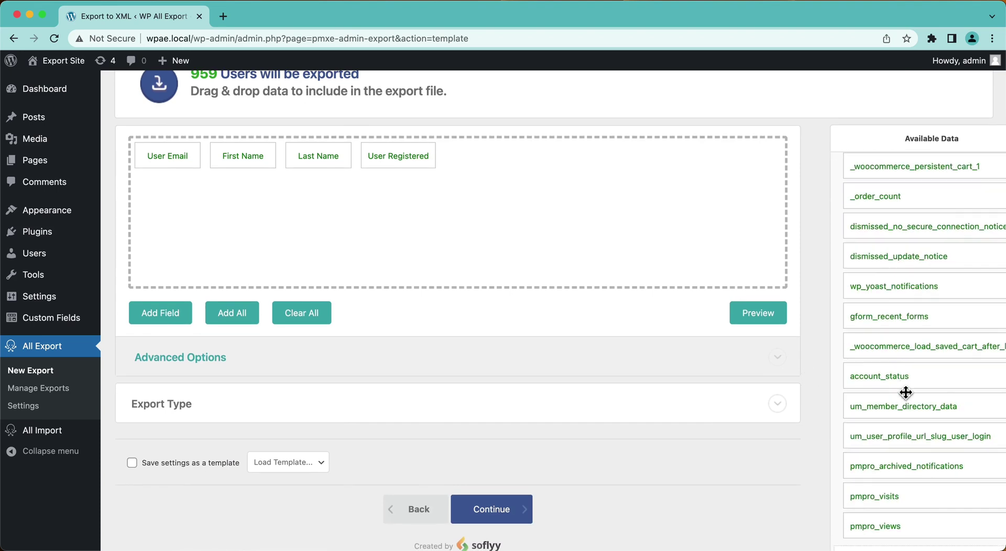
pyautogui.scroll(-1, 905, 392)
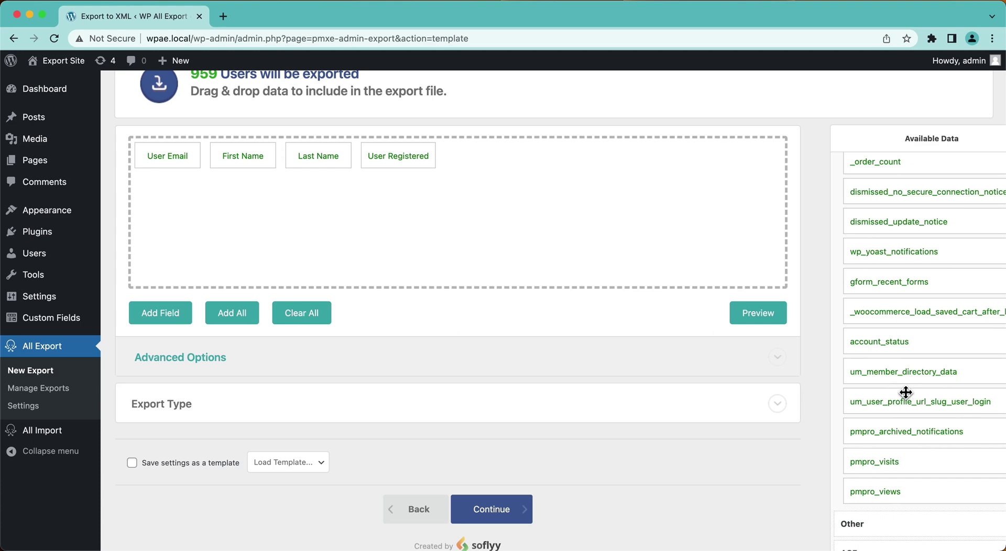
pyautogui.scroll(6, 905, 392)
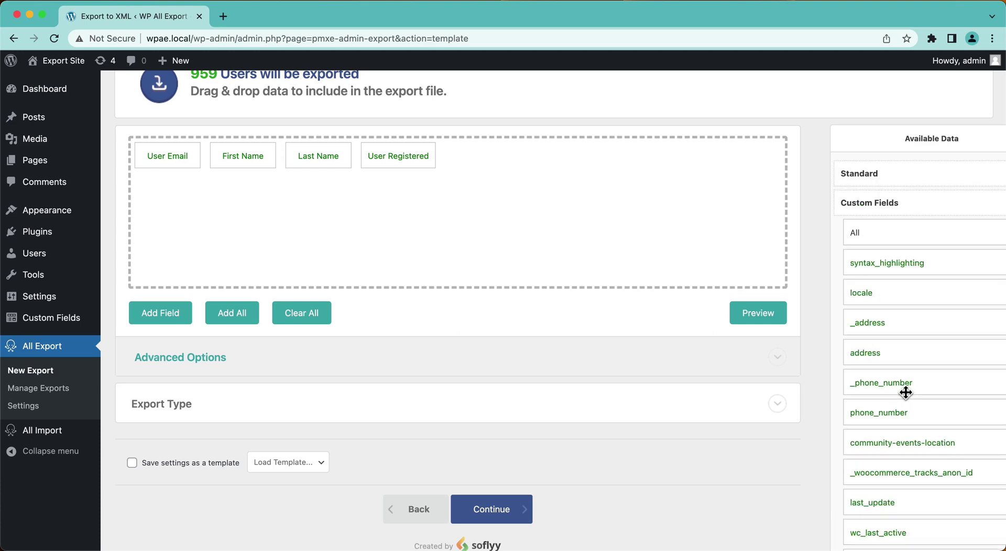
pyautogui.click(867, 209)
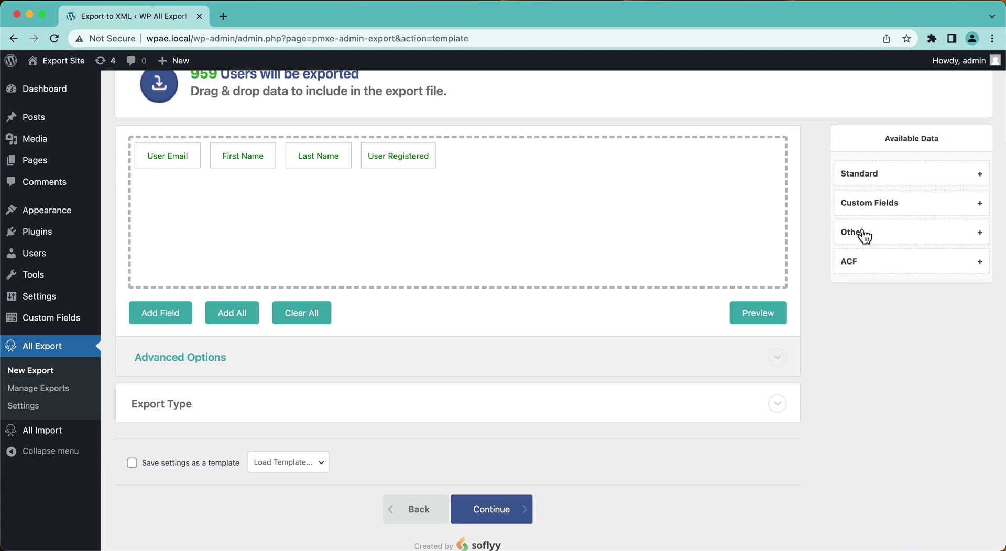
# Add the User Pass field from the Other group to the export layout.
pyautogui.click(864, 234)
pyautogui.scroll(-1, 835, 320)
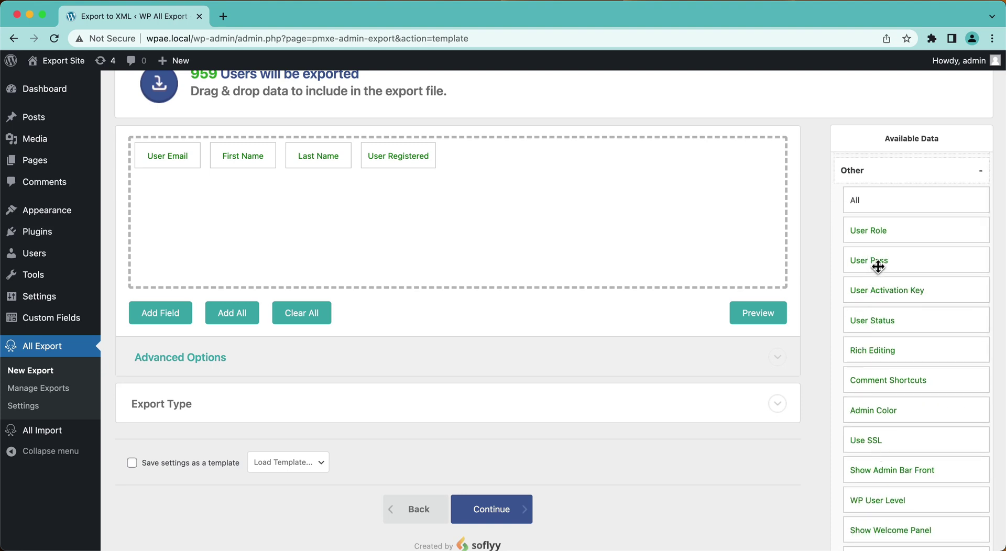
pyautogui.moveTo(878, 267); pyautogui.dragTo(606, 217)
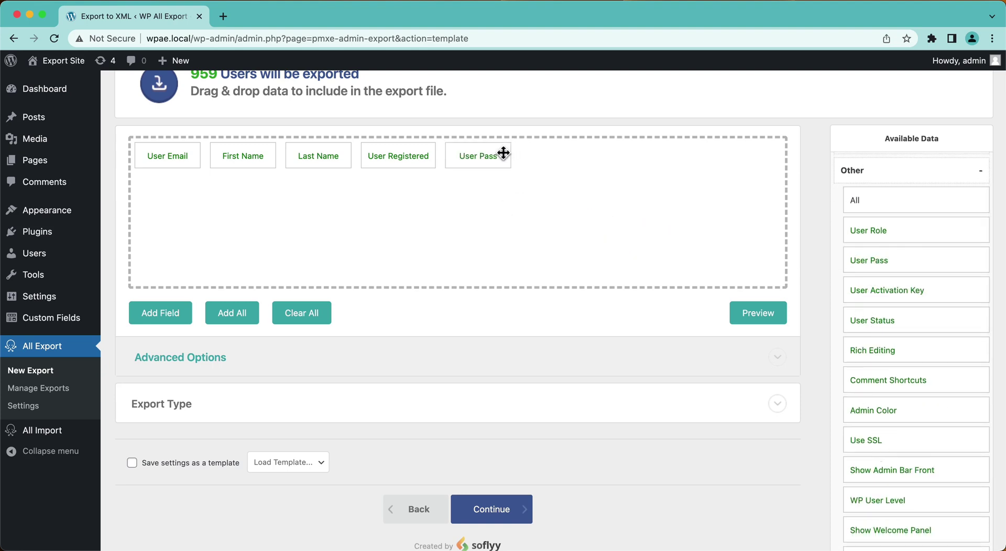
# Preview the export and examine the User Pass column values for the listed users.
pyautogui.click(757, 320)
pyautogui.scroll(-3, 620, 225)
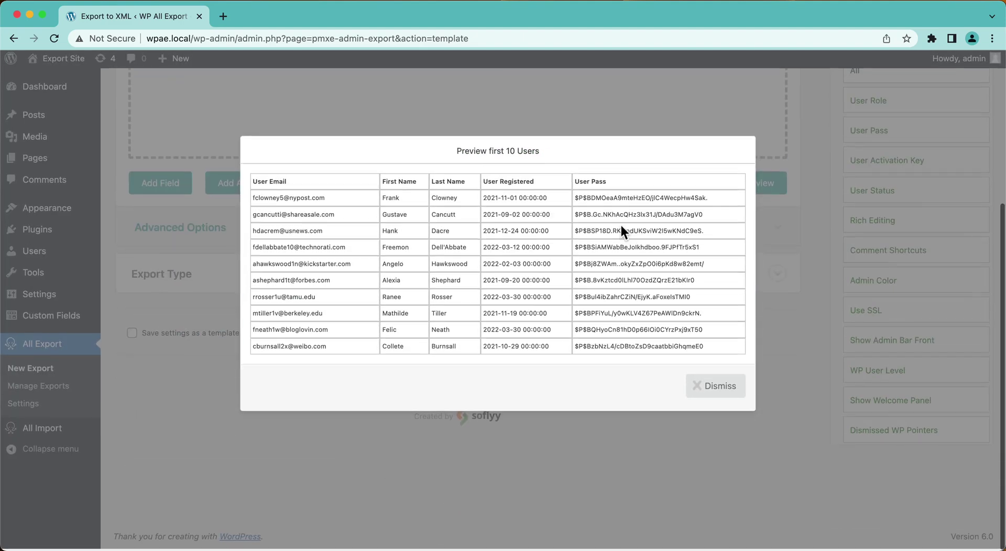
pyautogui.scroll(3, 620, 225)
pyautogui.moveTo(575, 203); pyautogui.dragTo(640, 351)
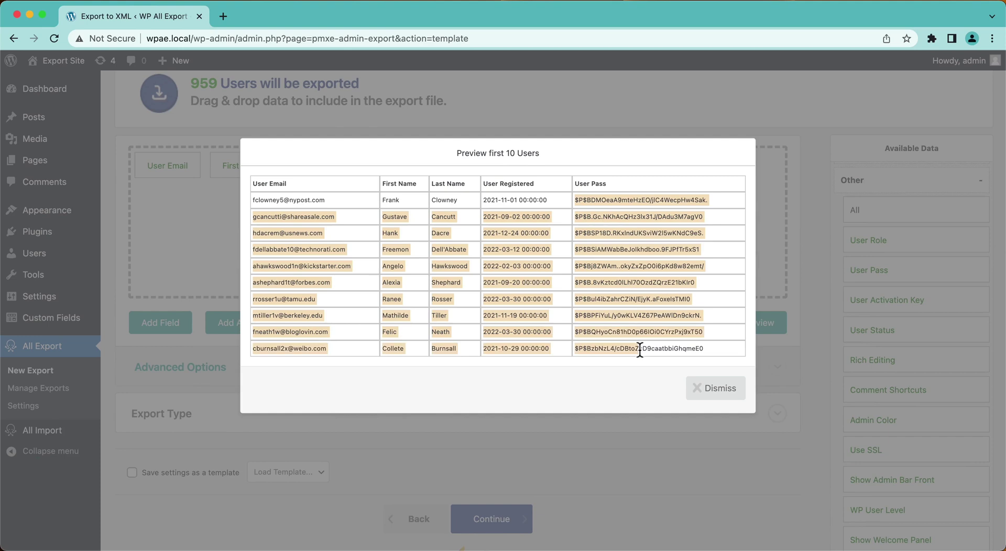
pyautogui.click(639, 351)
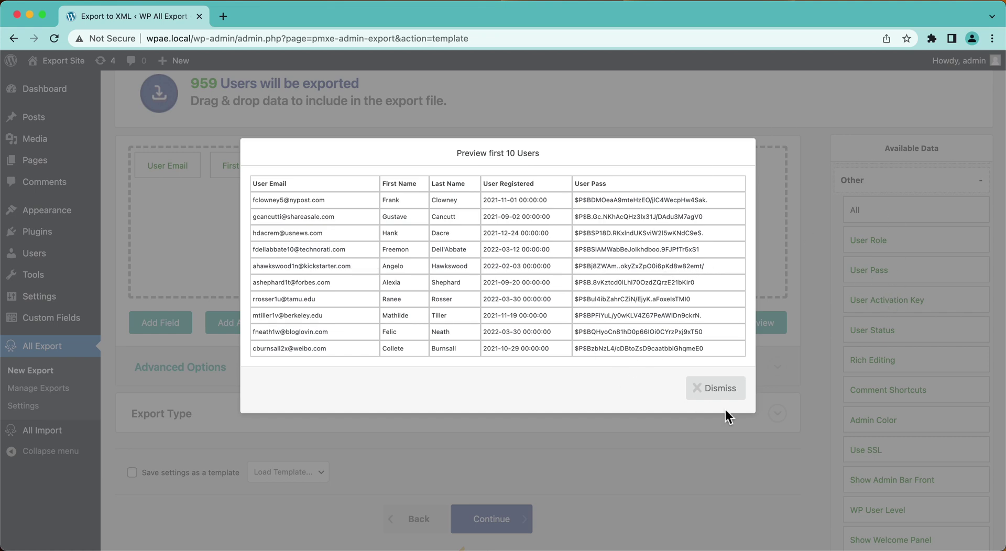
# Dismiss the preview and remove the User Pass field from the export layout.
pyautogui.click(713, 388)
pyautogui.moveTo(485, 168); pyautogui.dragTo(509, 119)
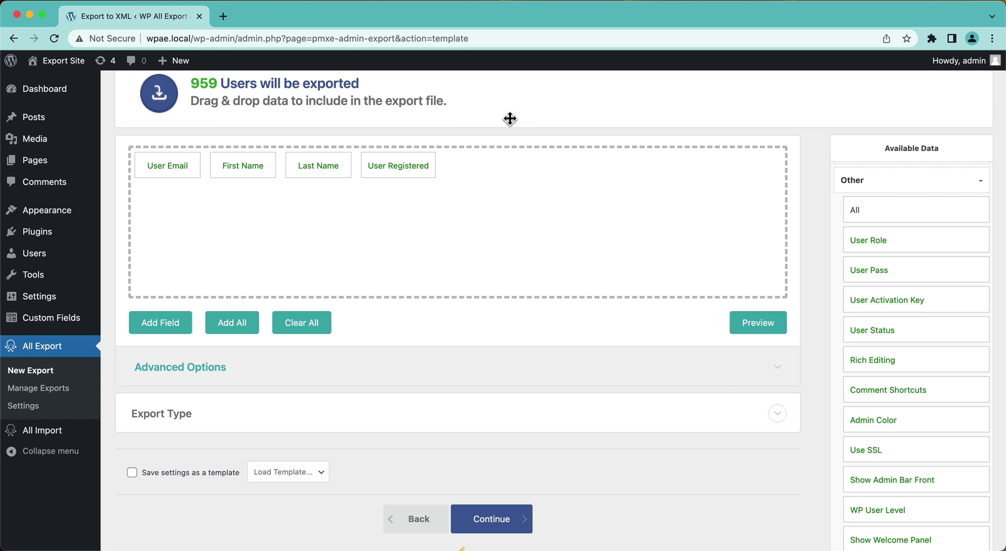
# Look through the remaining fields available in the Other group and collapse the group.
pyautogui.scroll(-5, 849, 288)
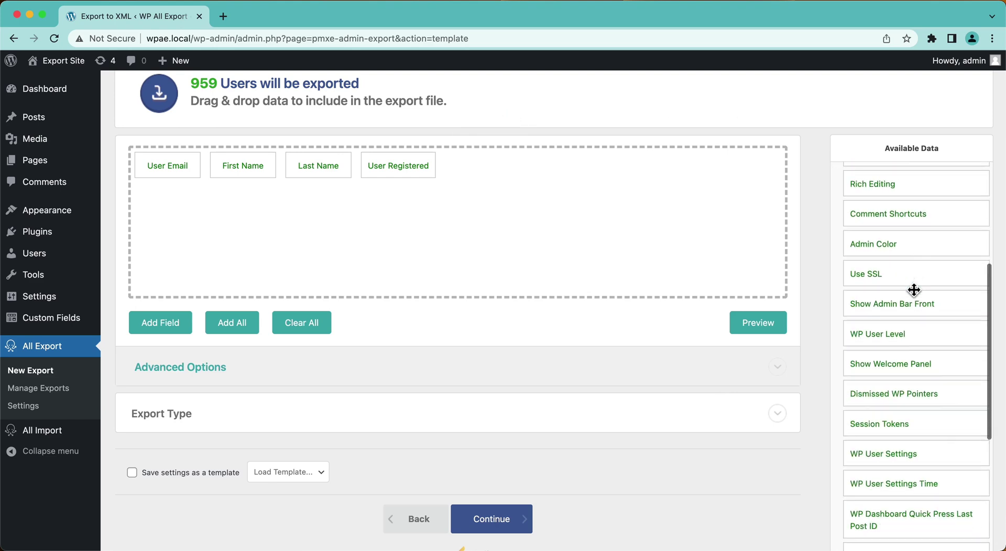
pyautogui.scroll(-10, 913, 289)
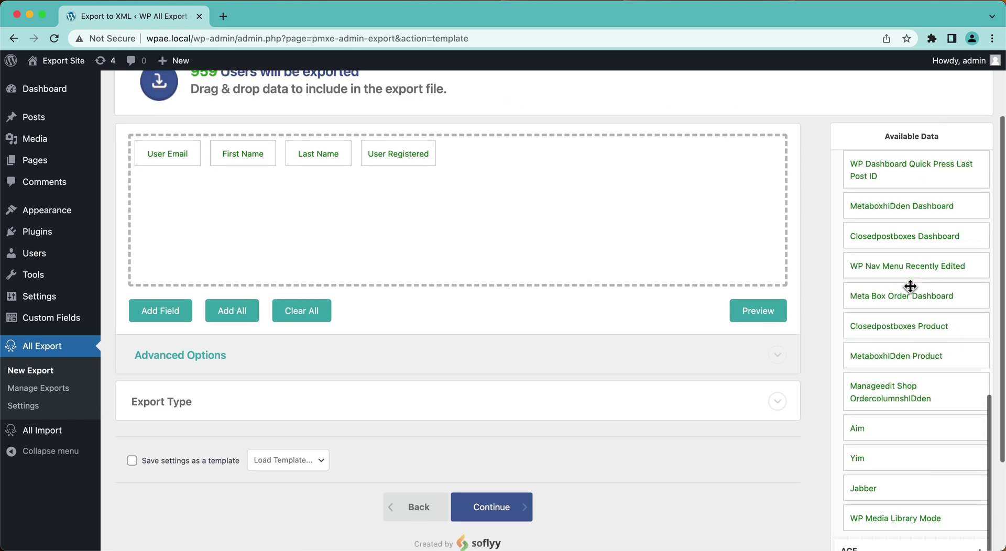
pyautogui.scroll(-1, 910, 287)
pyautogui.scroll(1, 817, 222)
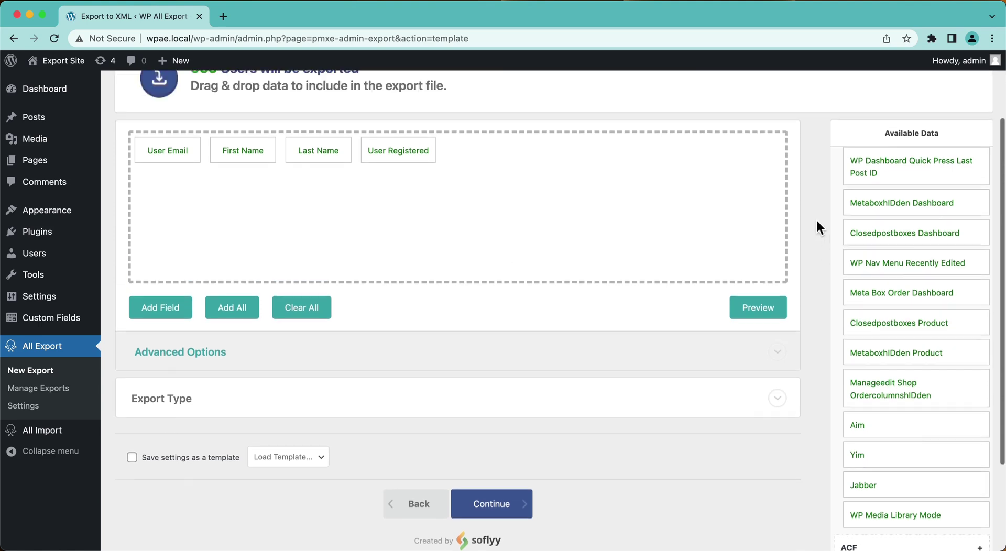
pyautogui.scroll(2, 816, 218)
pyautogui.scroll(10, 875, 293)
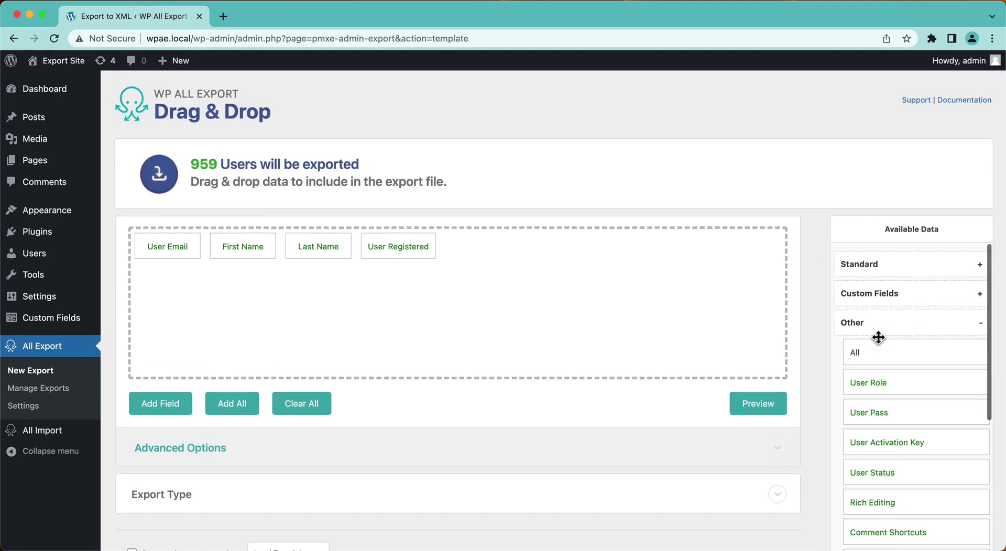
pyautogui.click(846, 328)
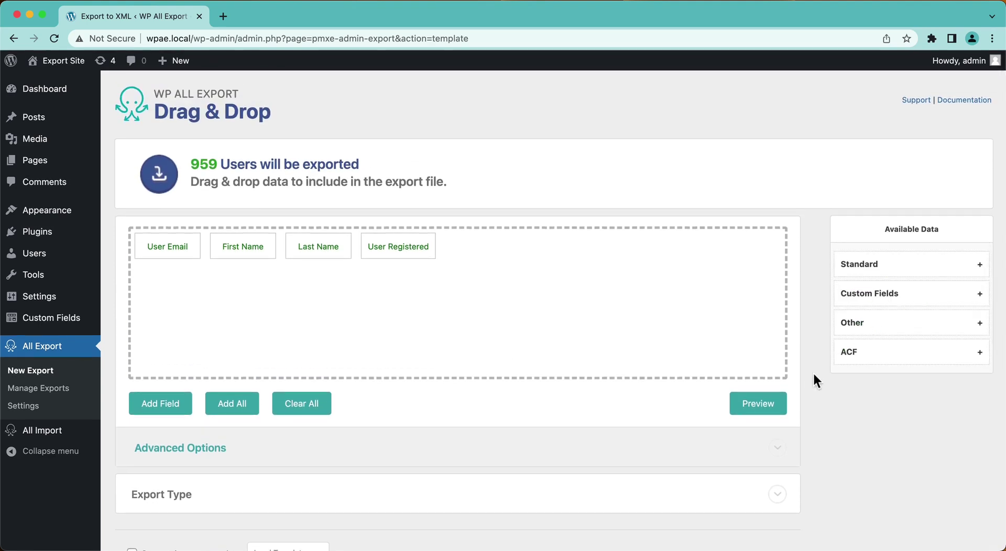
# Add the ACF fields Address and Phone Number to the export layout and check them in the export preview.
pyautogui.click(849, 359)
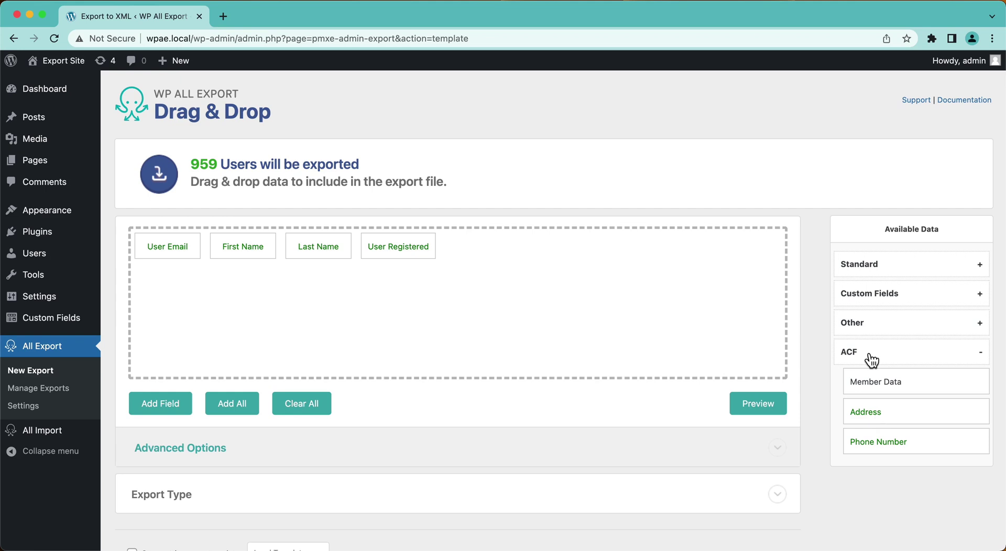
pyautogui.moveTo(867, 412); pyautogui.dragTo(583, 282)
pyautogui.moveTo(866, 448); pyautogui.dragTo(617, 287)
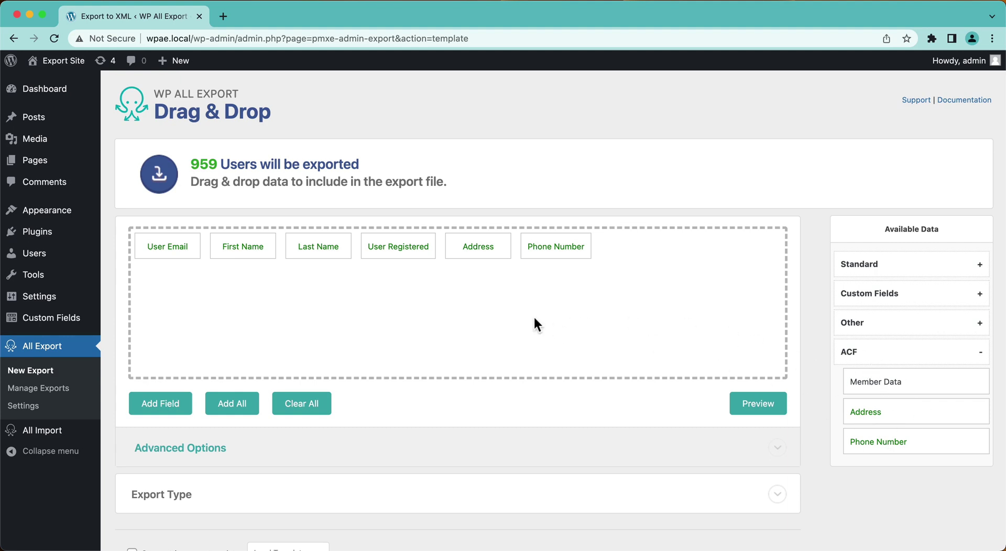
pyautogui.click(758, 409)
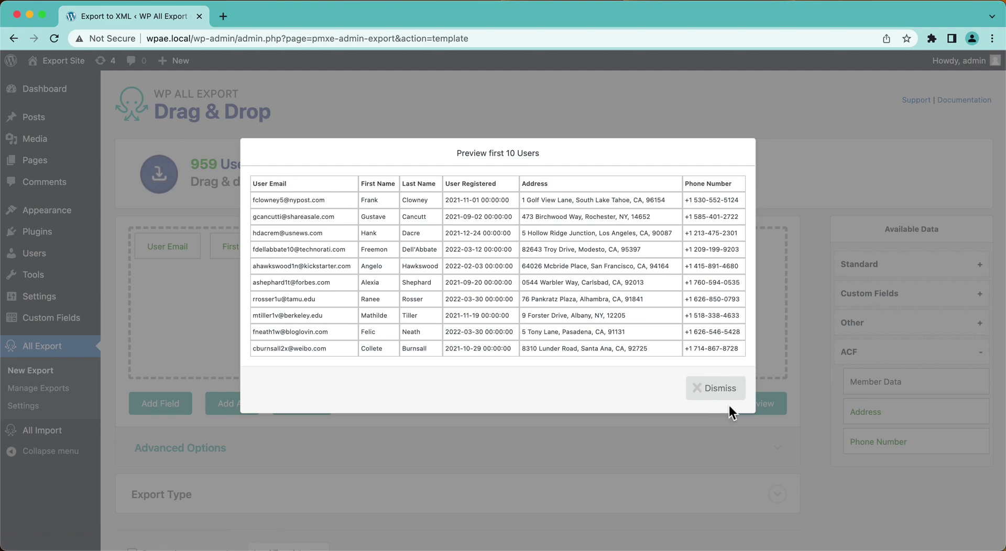
pyautogui.click(728, 387)
# Rename the User Email export column to Email and save the field.
pyautogui.click(162, 250)
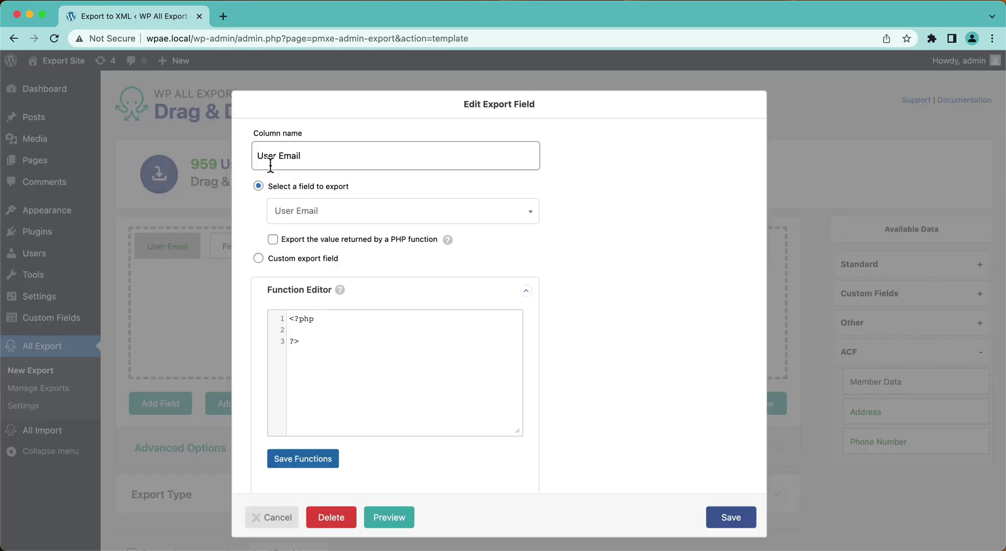
pyautogui.doubleClick(267, 160)
pyautogui.press('BackSpace')
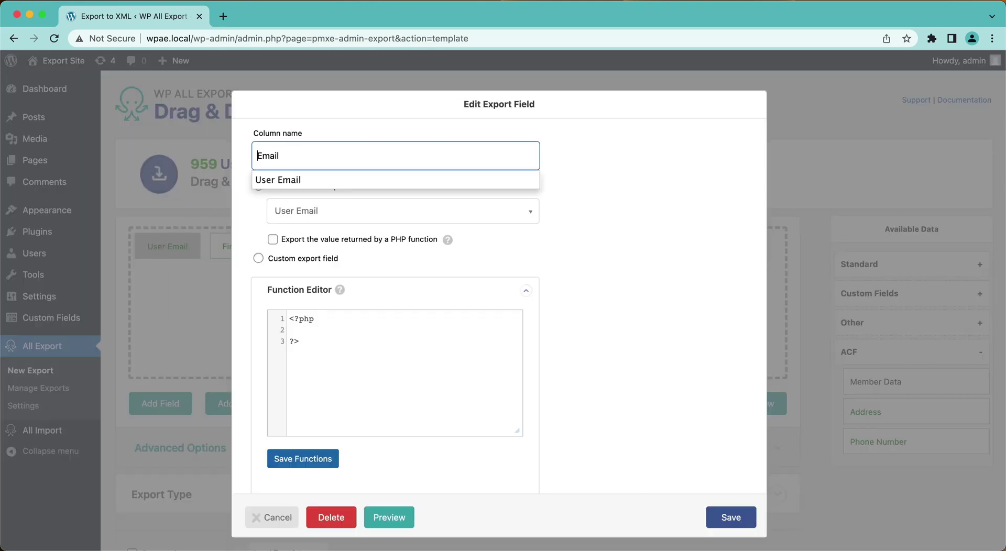
pyautogui.click(249, 202)
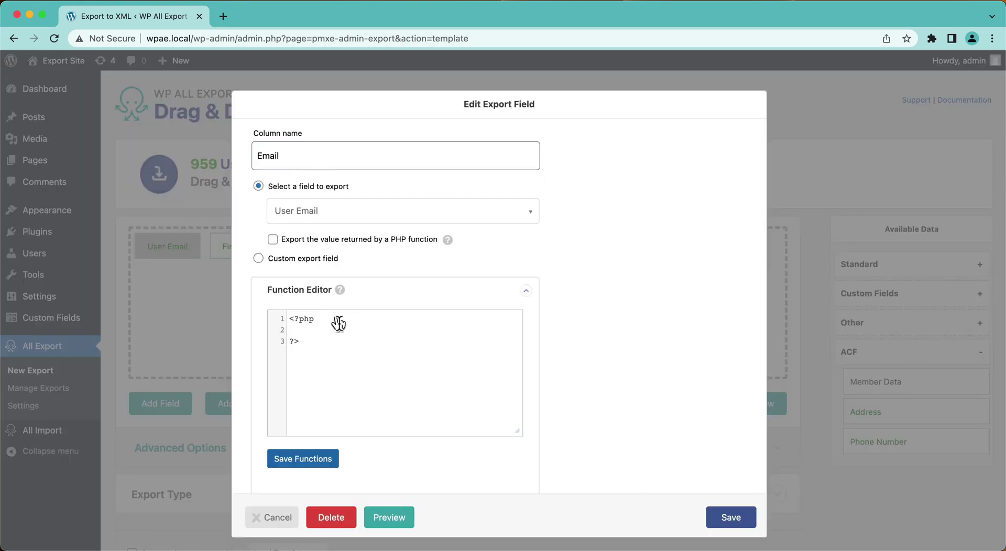
pyautogui.click(727, 518)
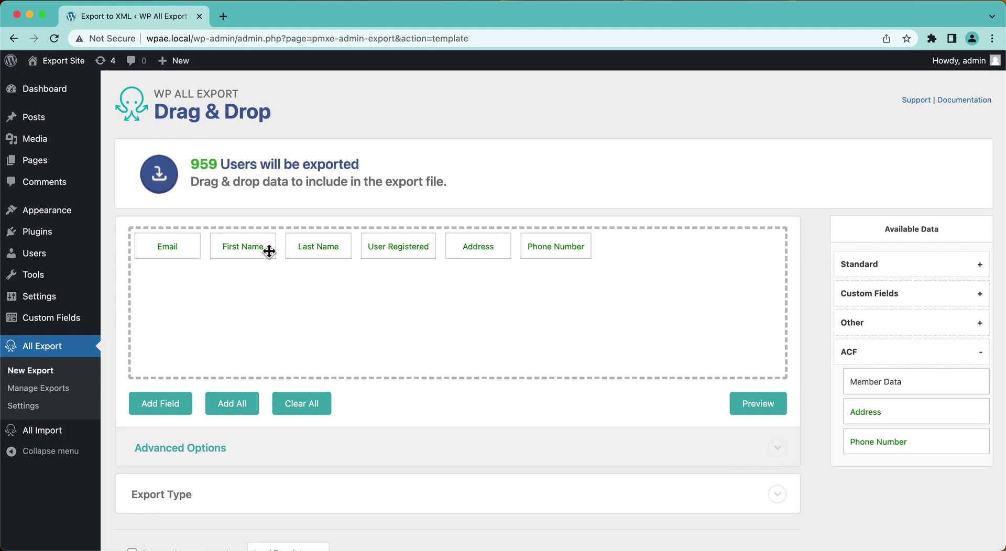
# Start adding a new export field and enter Name as its column name.
pyautogui.click(177, 411)
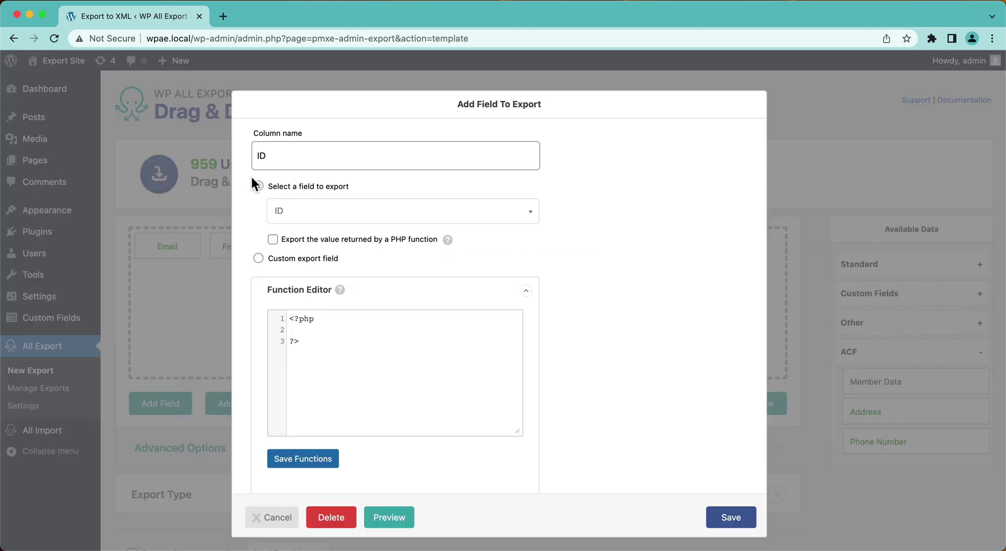
pyautogui.click(264, 156)
pyautogui.doubleClick(262, 155)
pyautogui.write('Nmae')
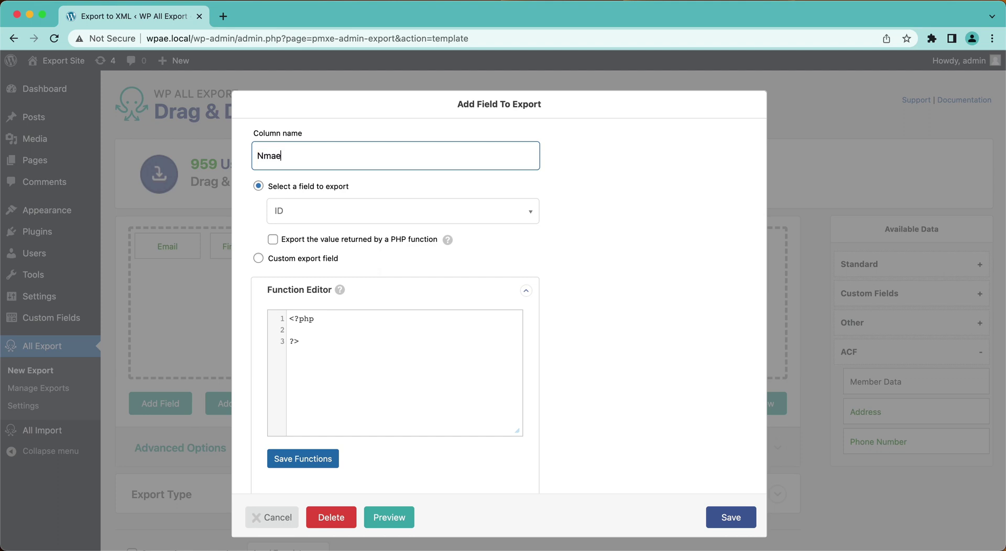
pyautogui.press('BackSpace')
pyautogui.press('BackSpace')
pyautogui.press('BackSpace')
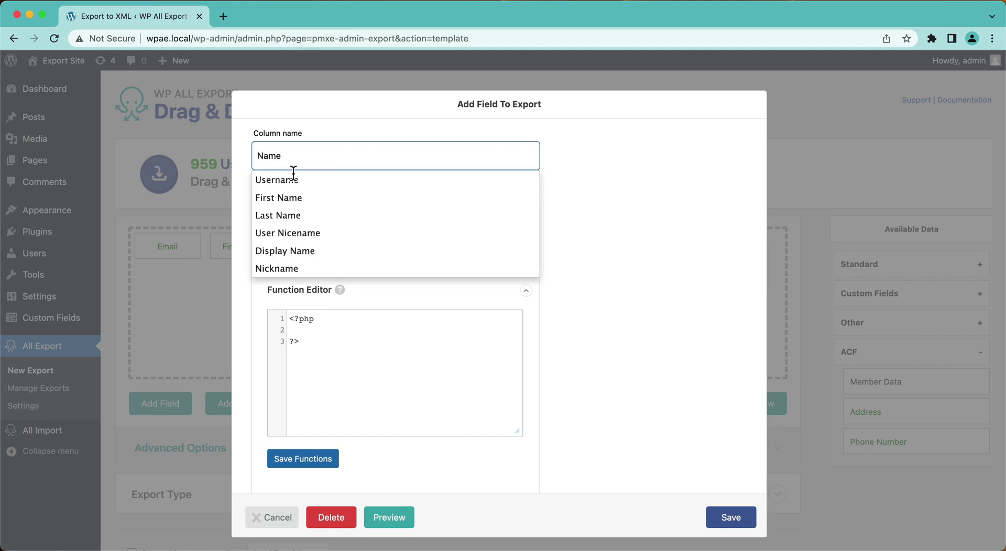
pyautogui.click(241, 215)
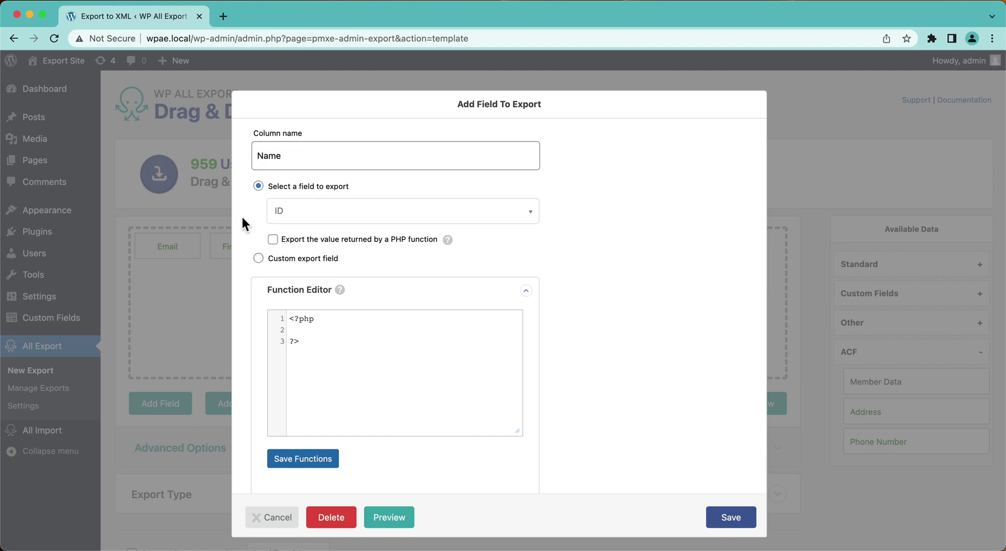
# Make the new field a custom export field that combines the Standard fields as {First Name} {Last Name}.
pyautogui.scroll(-1, 241, 215)
pyautogui.click(259, 259)
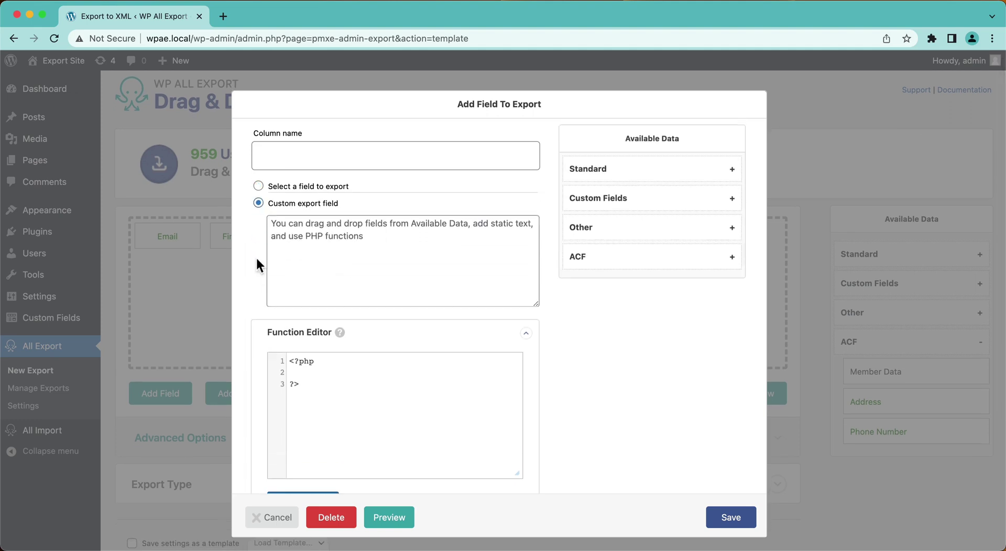
pyautogui.click(605, 173)
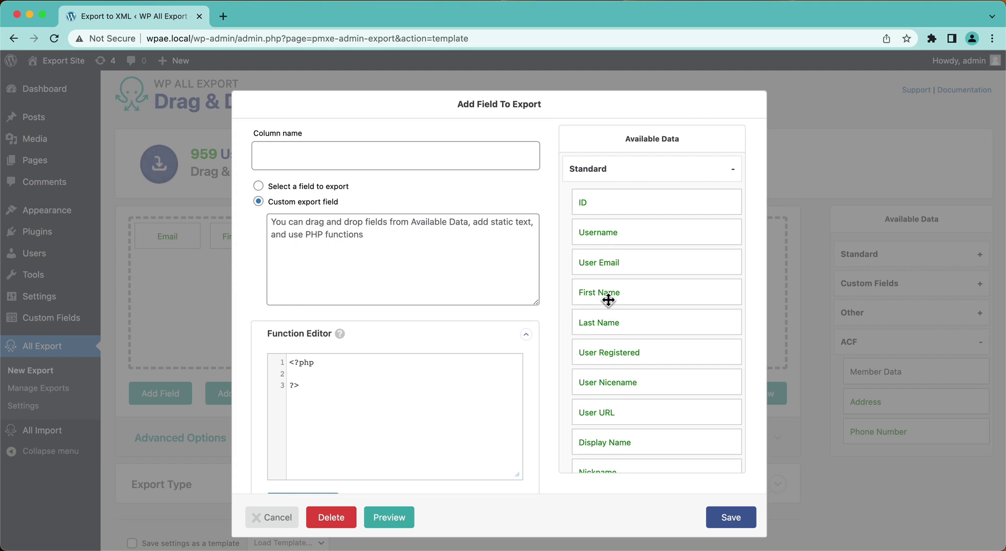
pyautogui.moveTo(608, 300); pyautogui.dragTo(453, 268)
pyautogui.click(433, 265)
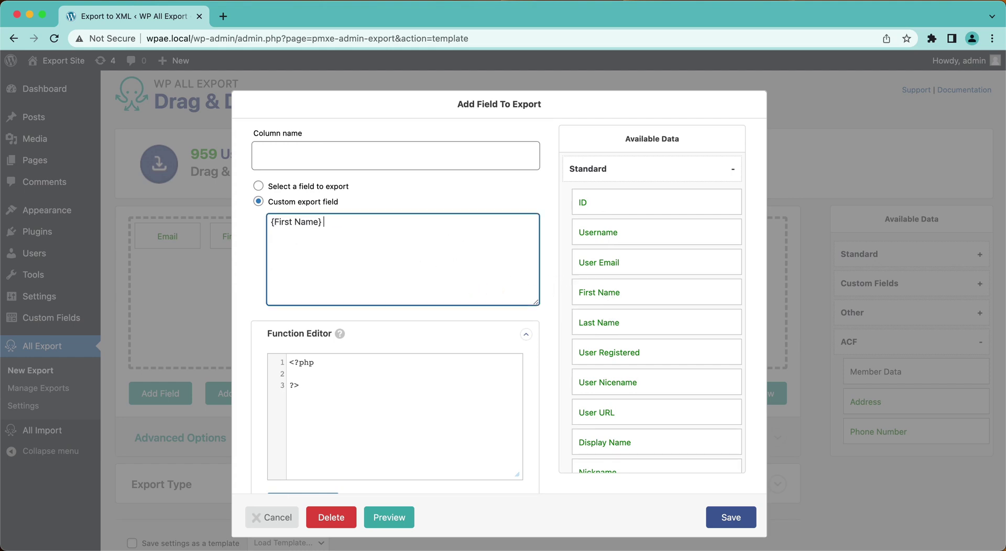
pyautogui.moveTo(612, 323); pyautogui.dragTo(453, 246)
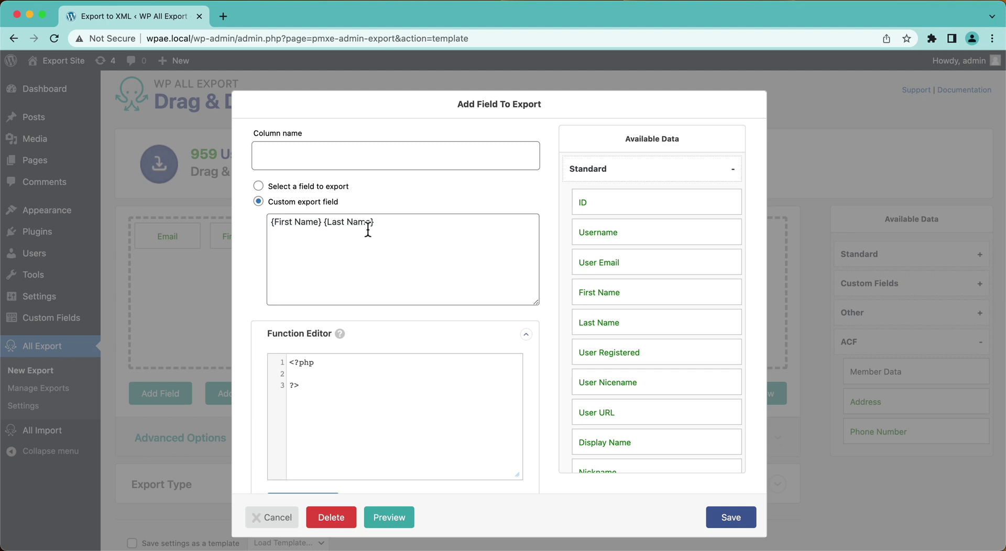
# Try adding the static text "Mr." before {First Name} in the custom export field and remove it again.
pyautogui.scroll(-3, 632, 367)
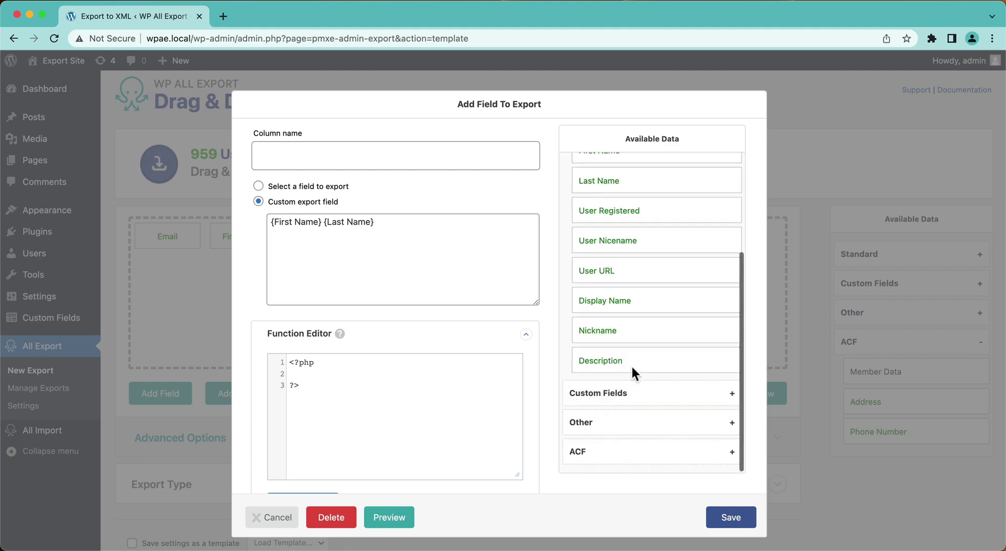
pyautogui.scroll(3, 631, 365)
pyautogui.click(429, 243)
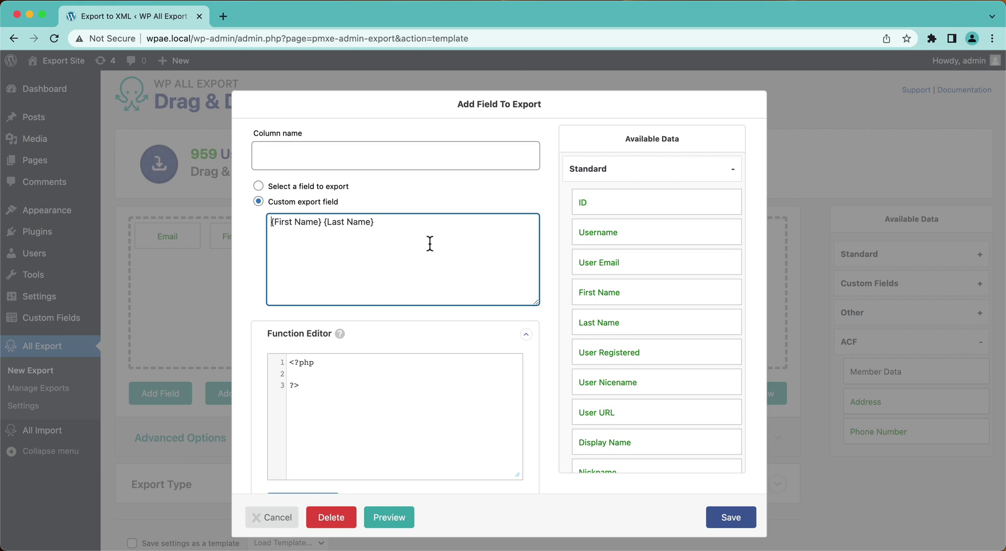
pyautogui.write('Mr')
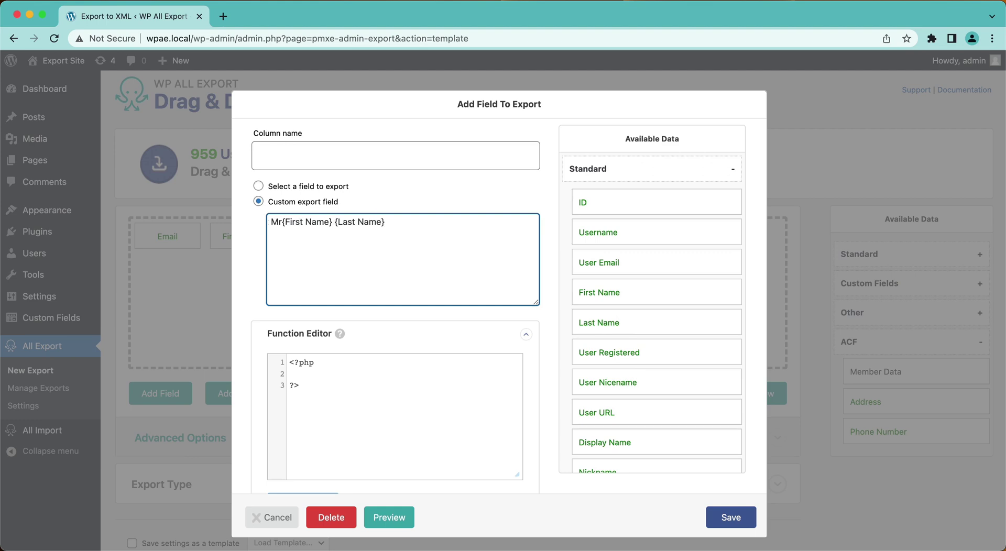
pyautogui.write('.')
pyautogui.press('BackSpace')
pyautogui.press('BackSpace')
pyautogui.press('BackSpace')
pyautogui.press('BackSpace')
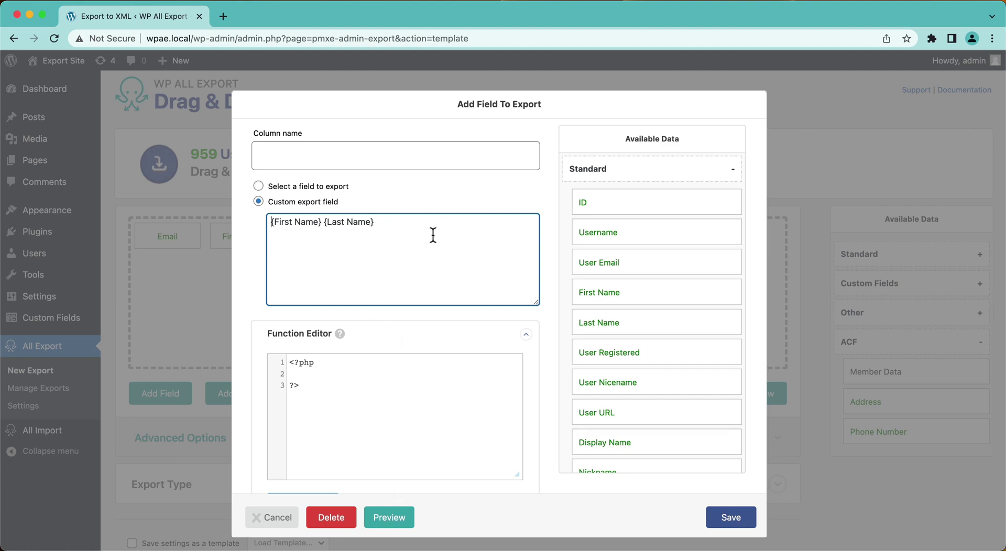
# Set the custom export field's column name to Name.
pyautogui.click(394, 523)
pyautogui.click(319, 149)
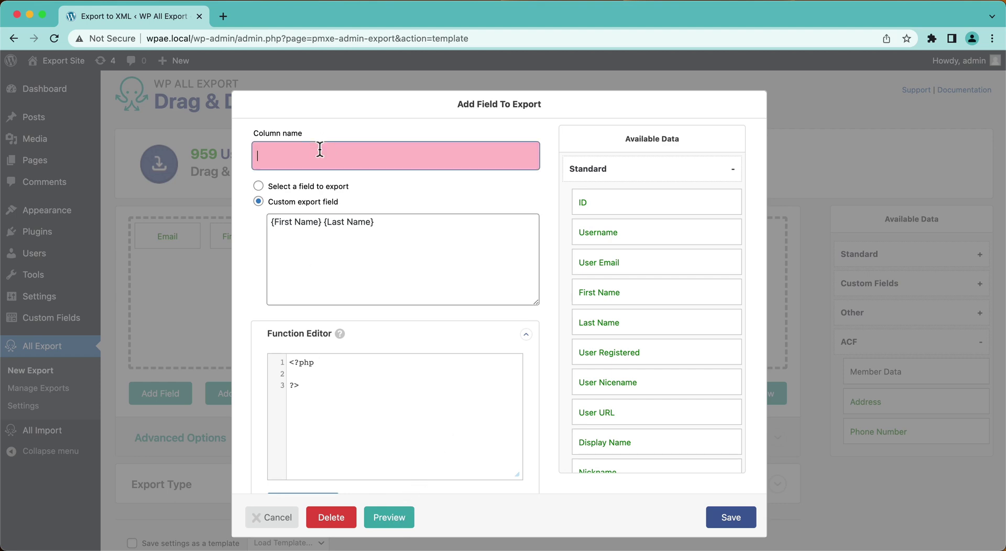
pyautogui.write('Name')
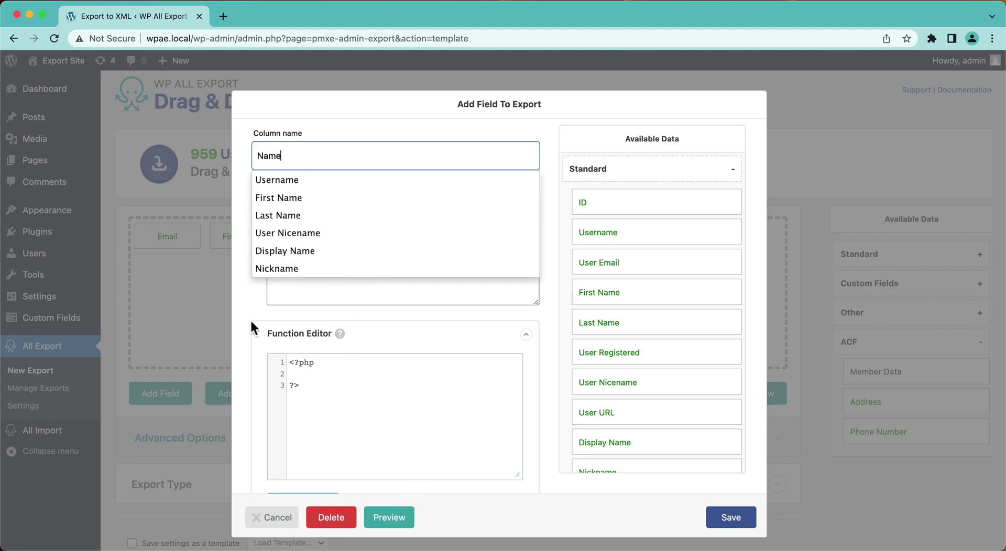
pyautogui.click(246, 302)
# Preview the export with the combined Name column and save the new field to the layout.
pyautogui.click(382, 517)
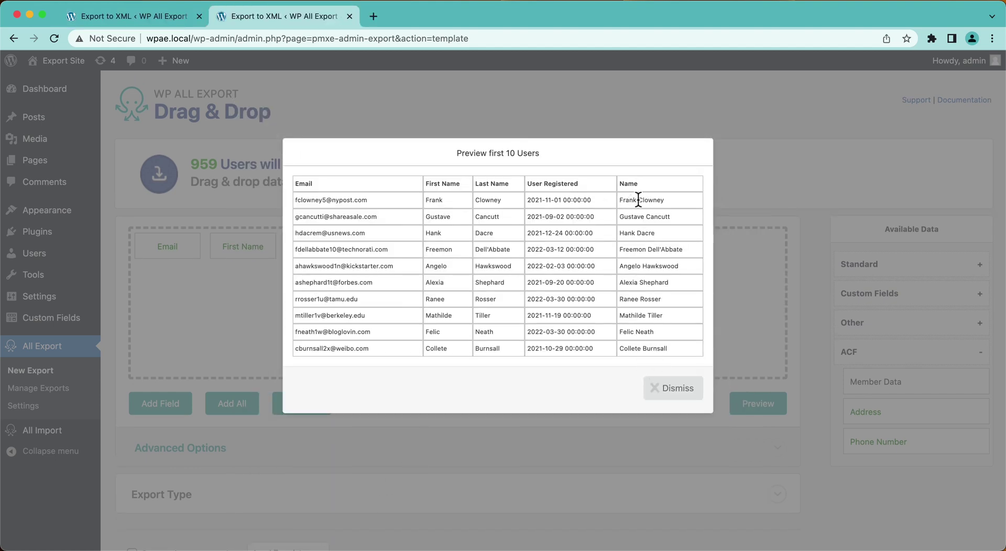
pyautogui.click(671, 406)
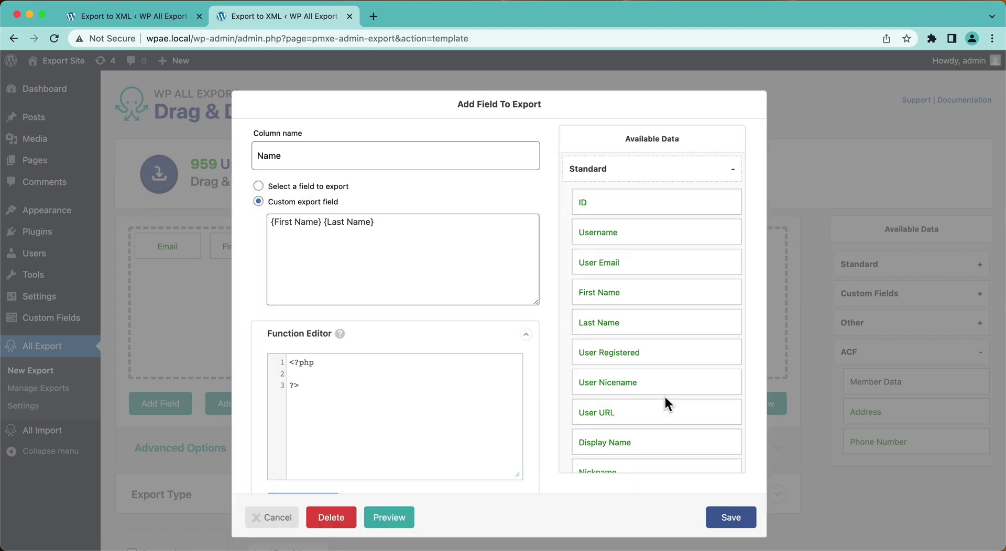
pyautogui.click(729, 518)
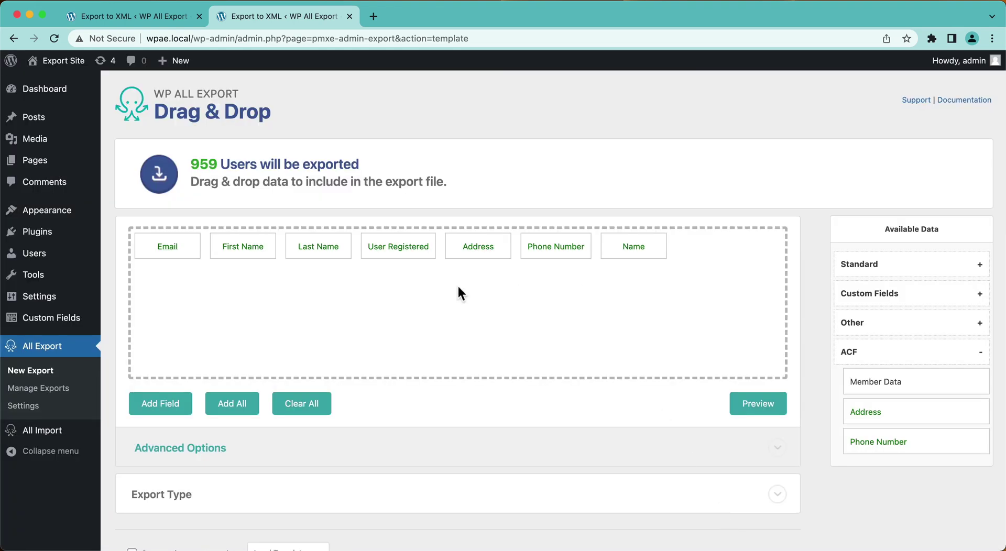
# Remove the First Name and Last Name fields from the layout and place Name directly after Email.
pyautogui.moveTo(265, 252); pyautogui.dragTo(332, 157)
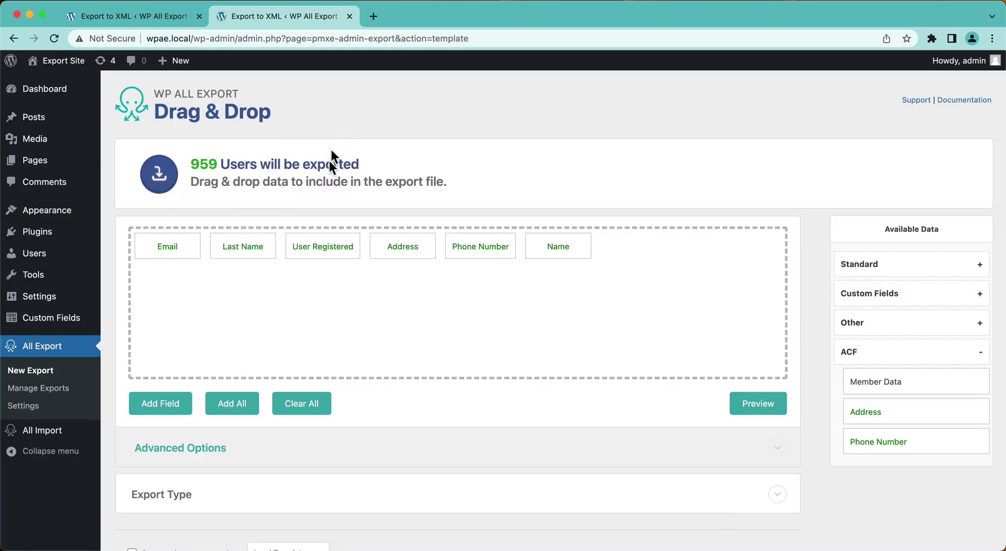
pyautogui.moveTo(246, 251); pyautogui.dragTo(326, 146)
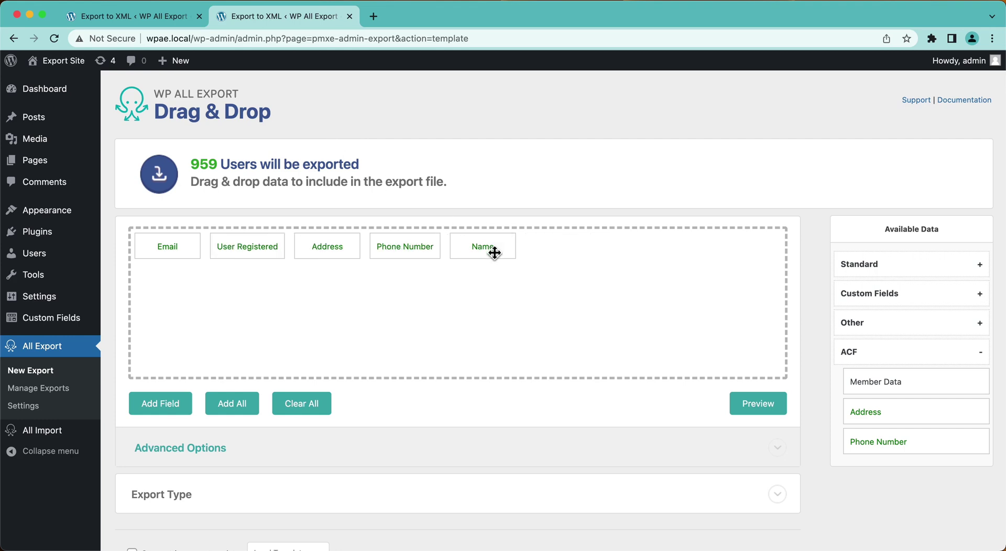
pyautogui.moveTo(492, 251); pyautogui.dragTo(238, 252)
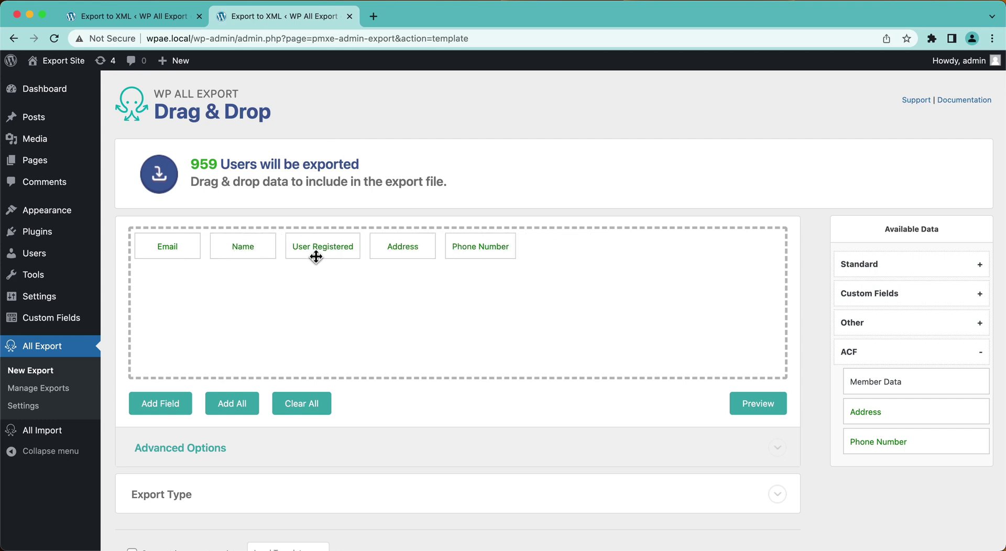
# Rename the User Registered export column to Registered and save the field.
pyautogui.click(325, 256)
pyautogui.click(280, 156)
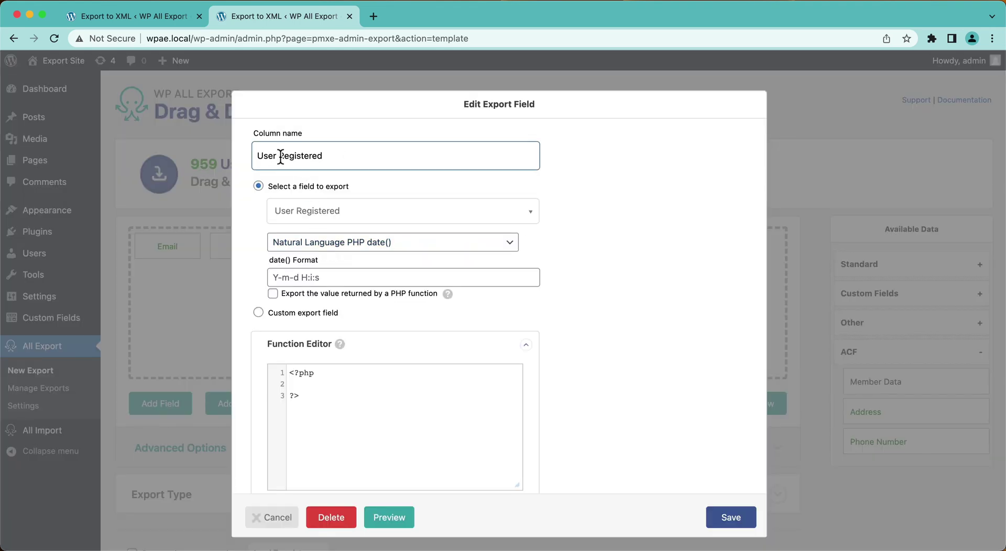
pyautogui.press('BackSpace')
pyautogui.press('BackSpace')
pyautogui.press('BackSpace')
pyautogui.press('BackSpace')
pyautogui.press('BackSpace')
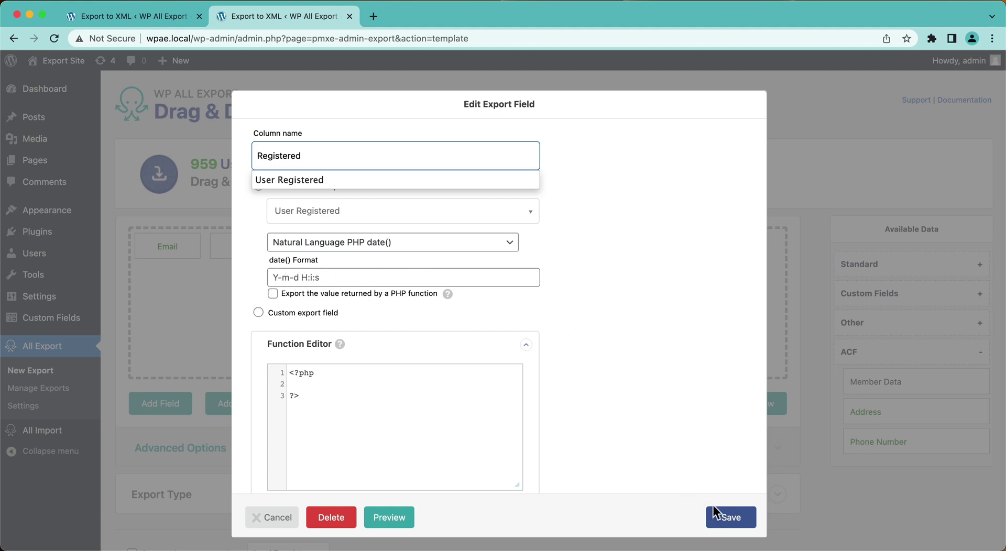
pyautogui.click(731, 519)
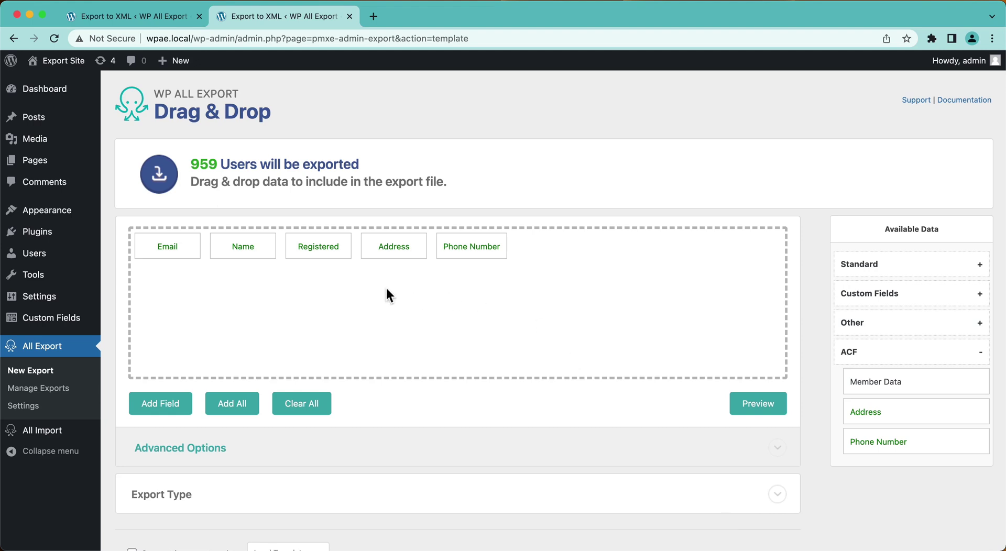
# Place the Registered field between Email and Name, and preview the reordered export columns.
pyautogui.moveTo(314, 250); pyautogui.dragTo(231, 249)
pyautogui.click(739, 409)
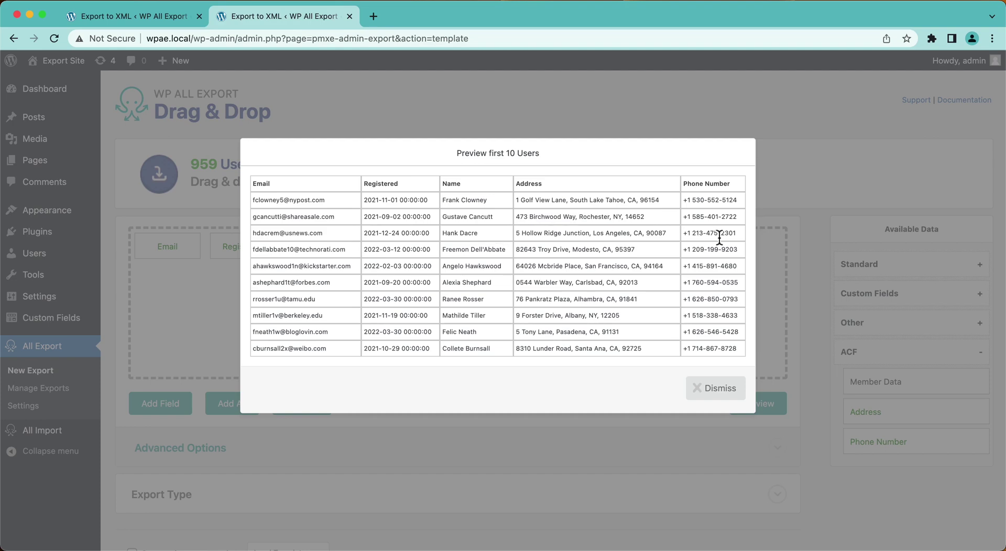
pyautogui.click(712, 393)
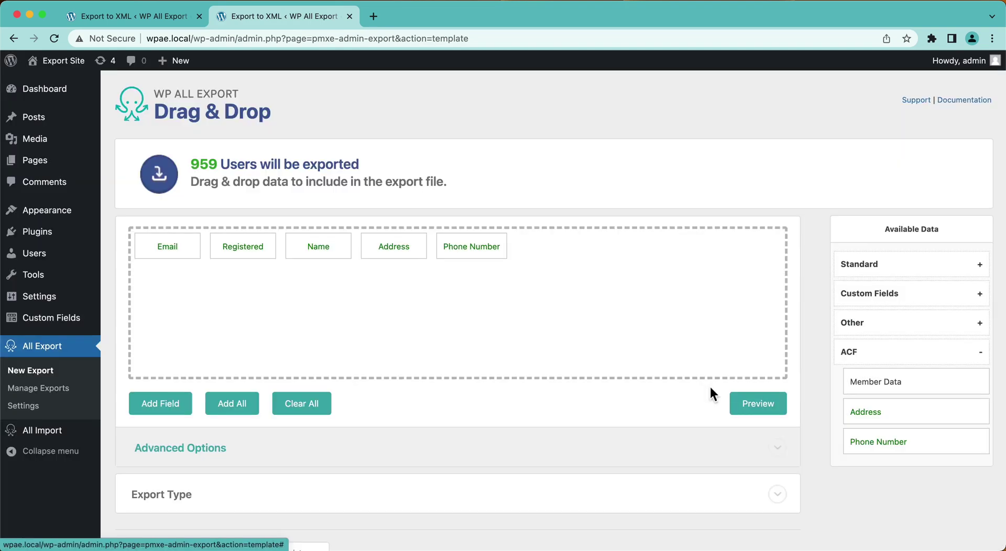
# Examine the separator and CSV header row settings in the export layout's advanced options.
pyautogui.scroll(-5, 710, 388)
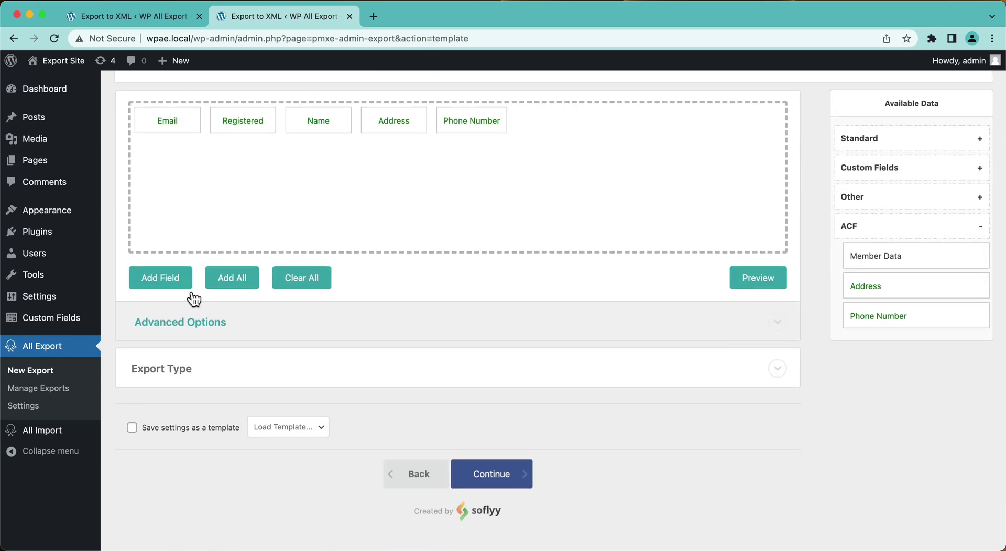
pyautogui.click(188, 324)
pyautogui.scroll(-4, 189, 322)
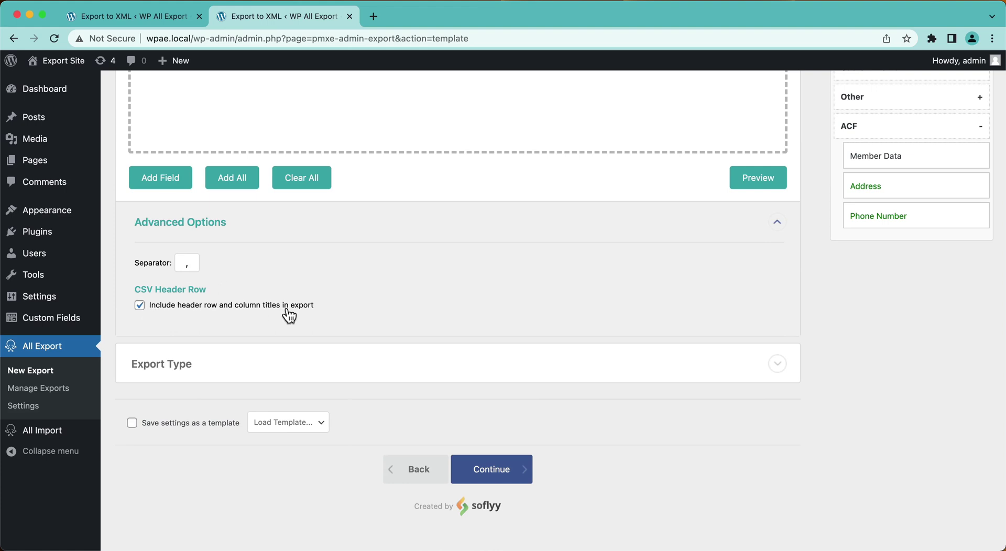
pyautogui.click(219, 223)
# Examine the spreadsheet file formats offered for the export type, leaving CSV File selected.
pyautogui.click(190, 303)
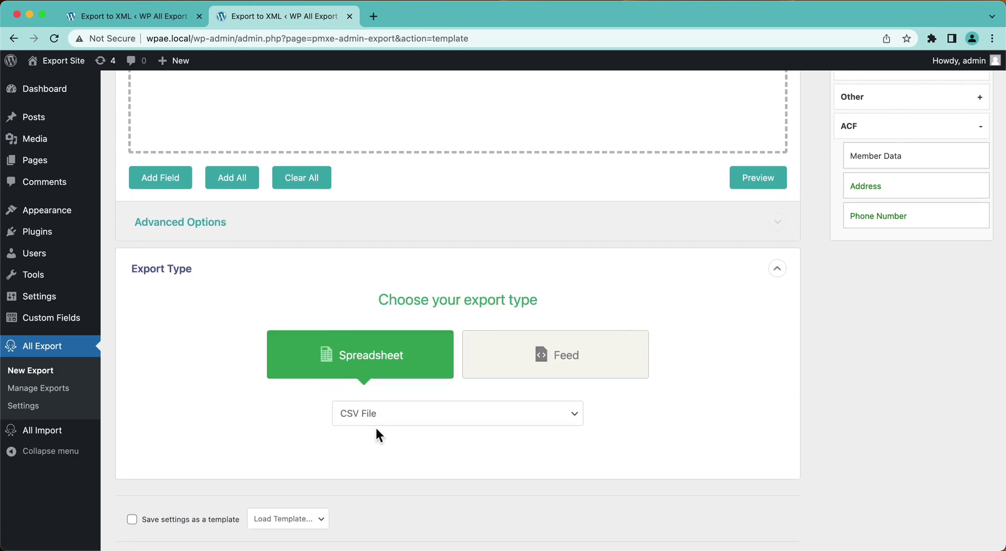
pyautogui.click(395, 416)
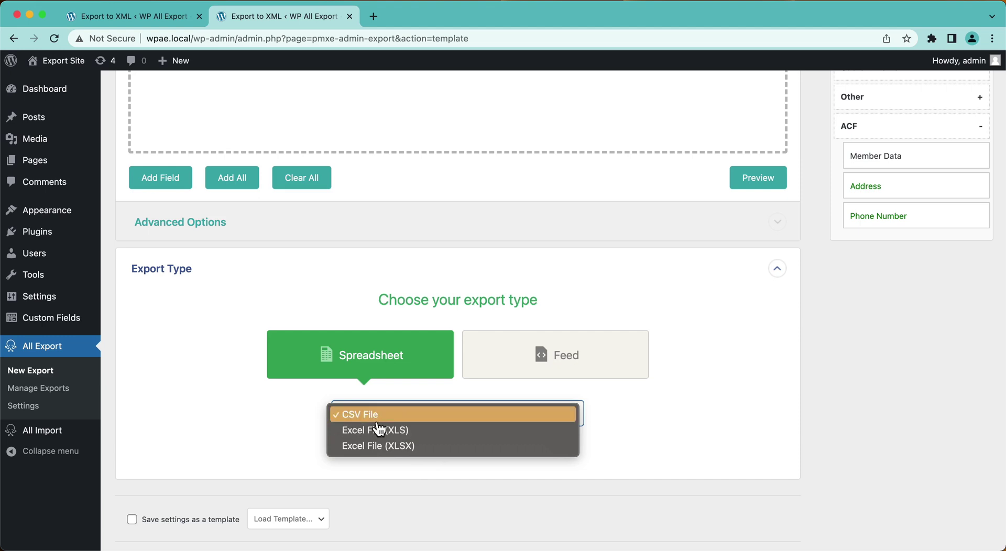
pyautogui.click(281, 414)
# Try the Custom XML Feed export type and switch back to the Spreadsheet type.
pyautogui.click(558, 362)
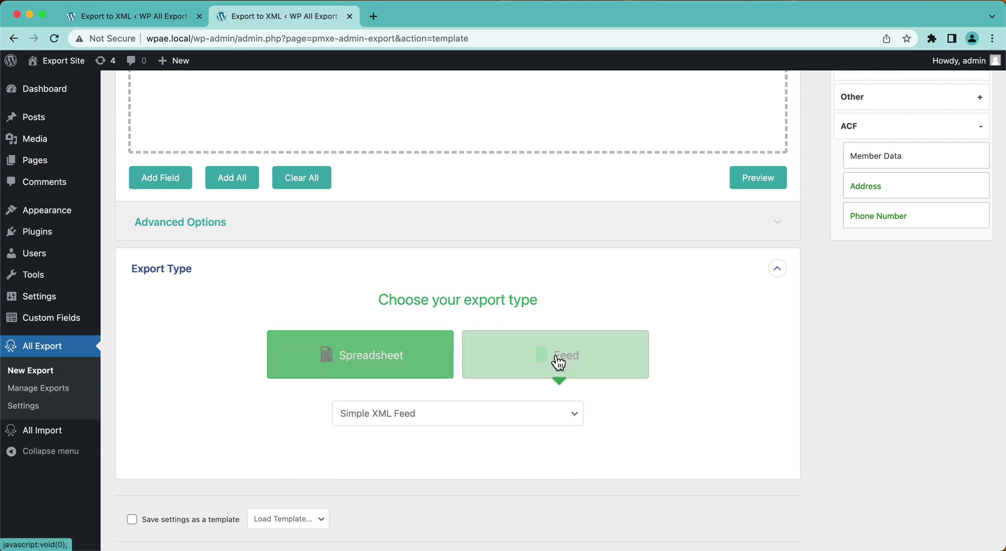
pyautogui.click(424, 417)
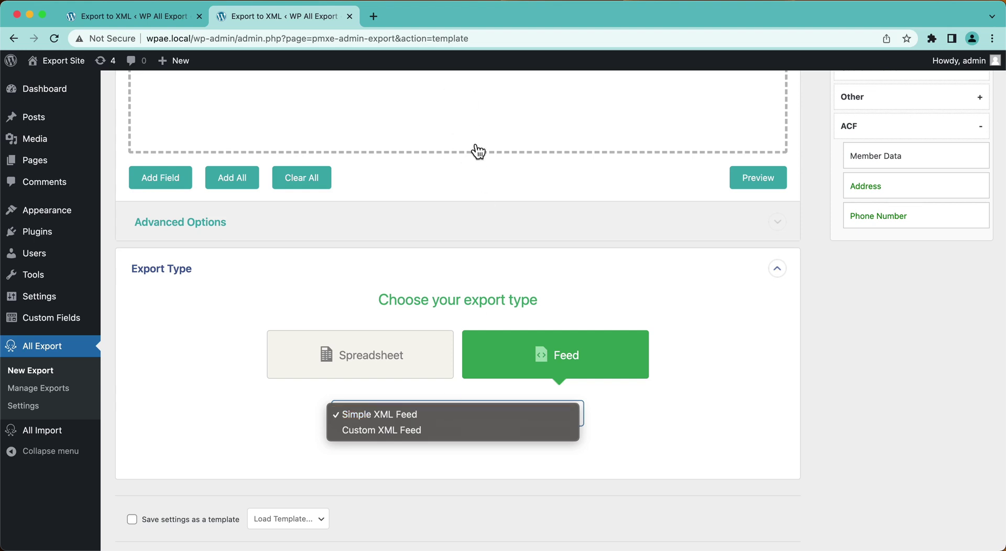
pyautogui.click(407, 433)
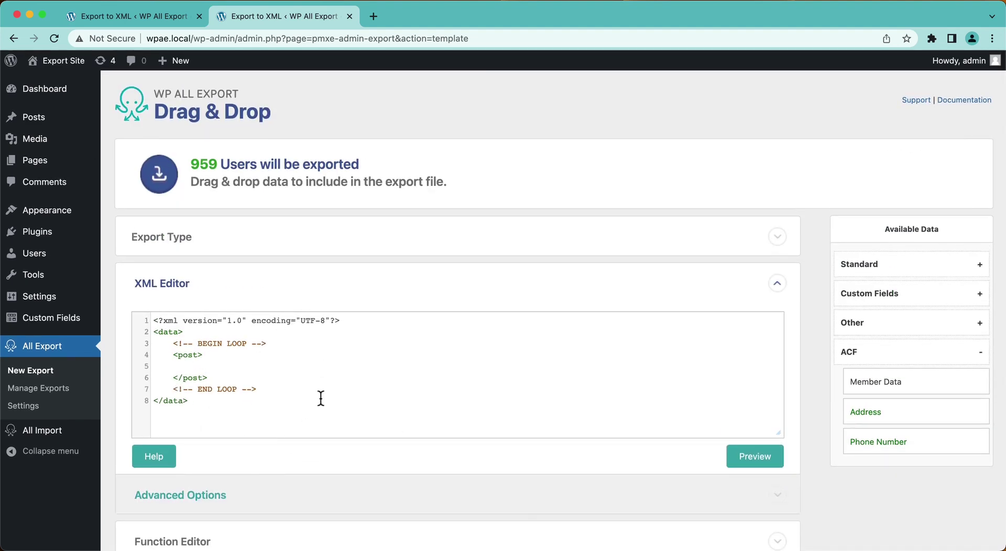
pyautogui.click(260, 244)
pyautogui.click(376, 331)
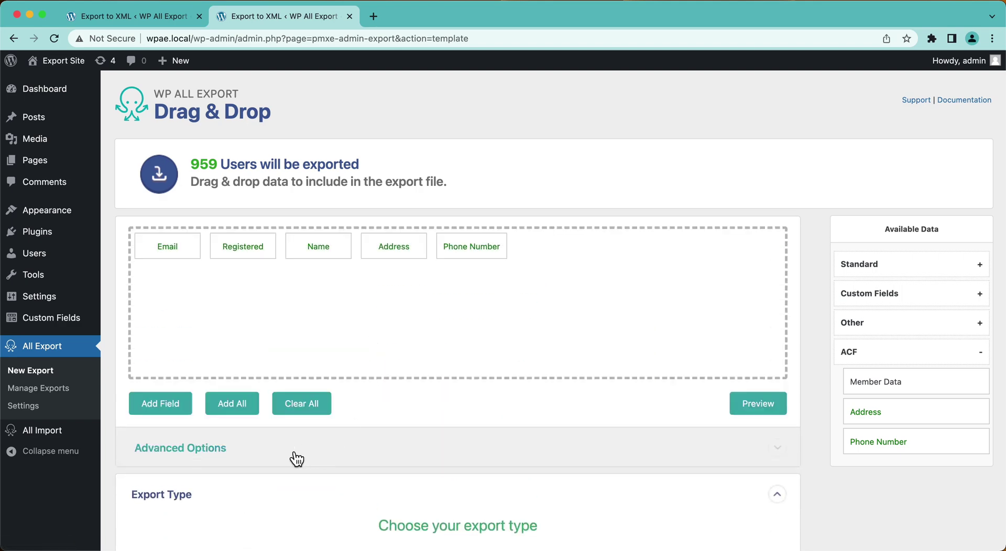
pyautogui.scroll(-3, 292, 460)
pyautogui.click(293, 355)
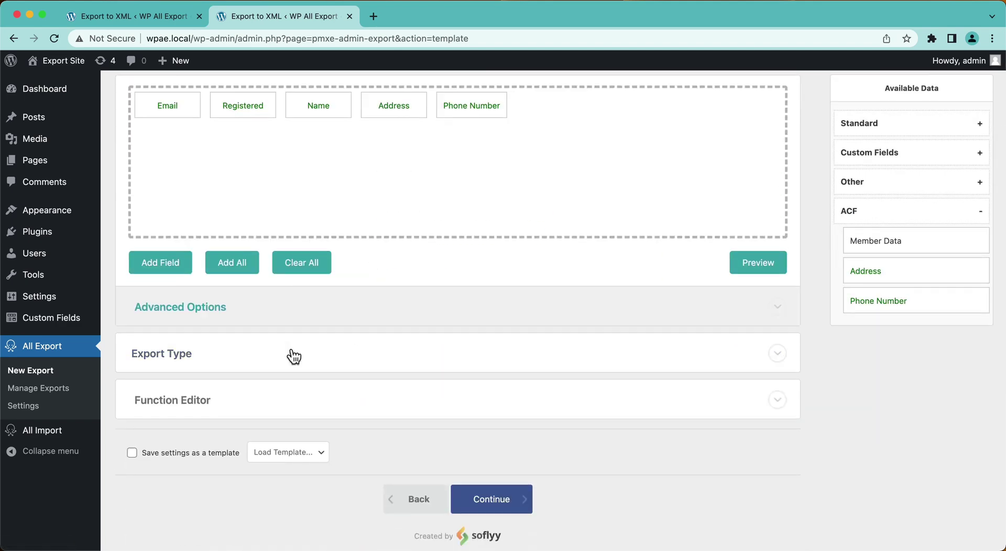
# Continue to the export settings and run the users export with the default options.
pyautogui.scroll(-2, 292, 353)
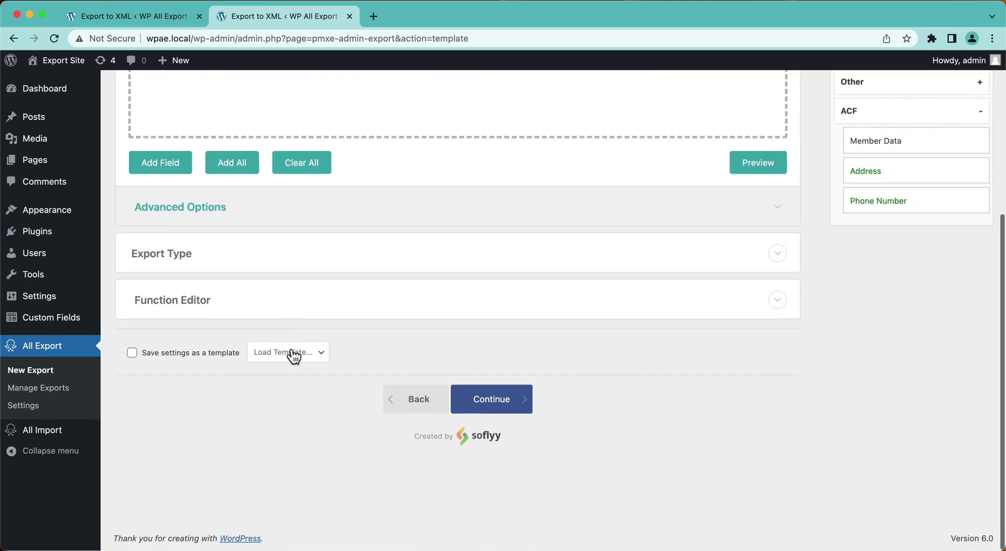
pyautogui.click(518, 419)
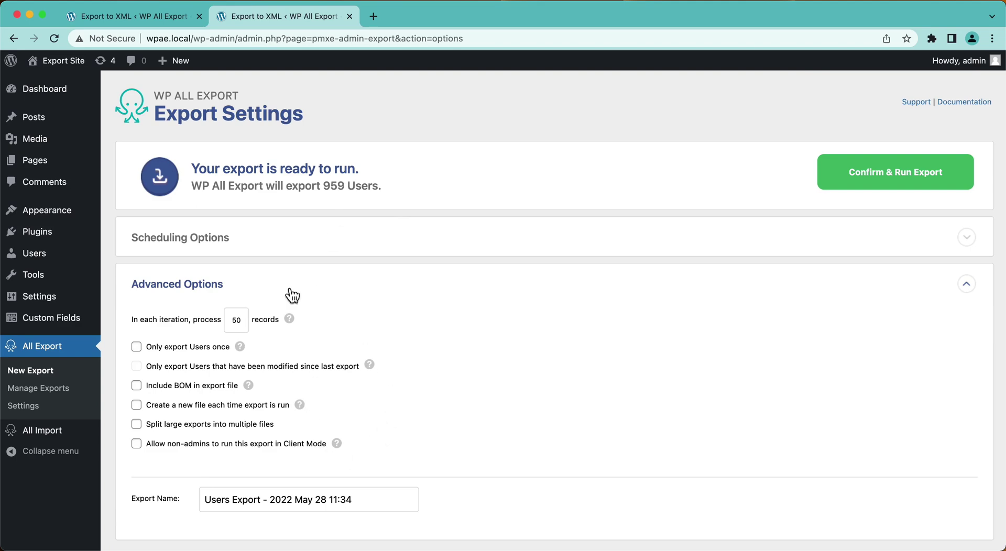
pyautogui.moveTo(336, 443)
pyautogui.scroll(-5, 383, 369)
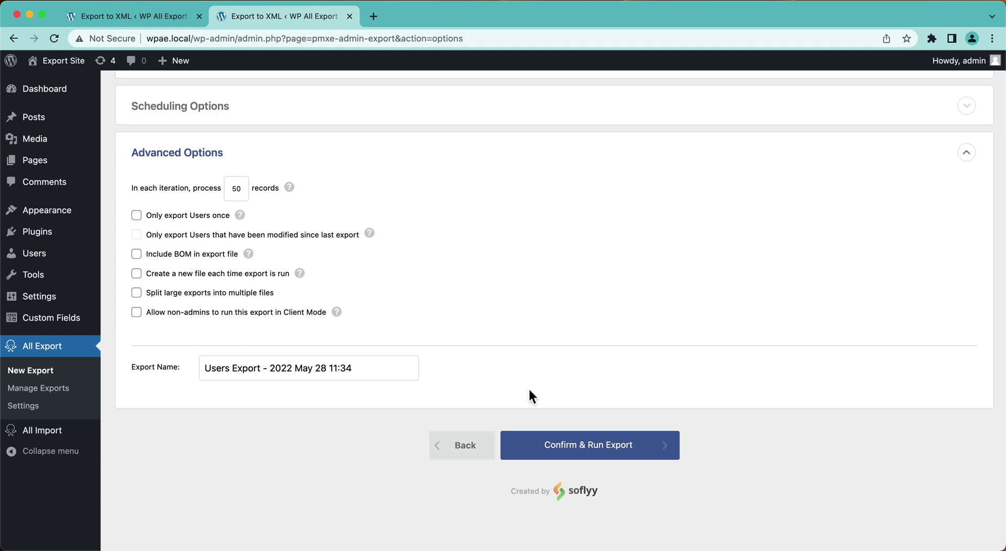
pyautogui.click(652, 460)
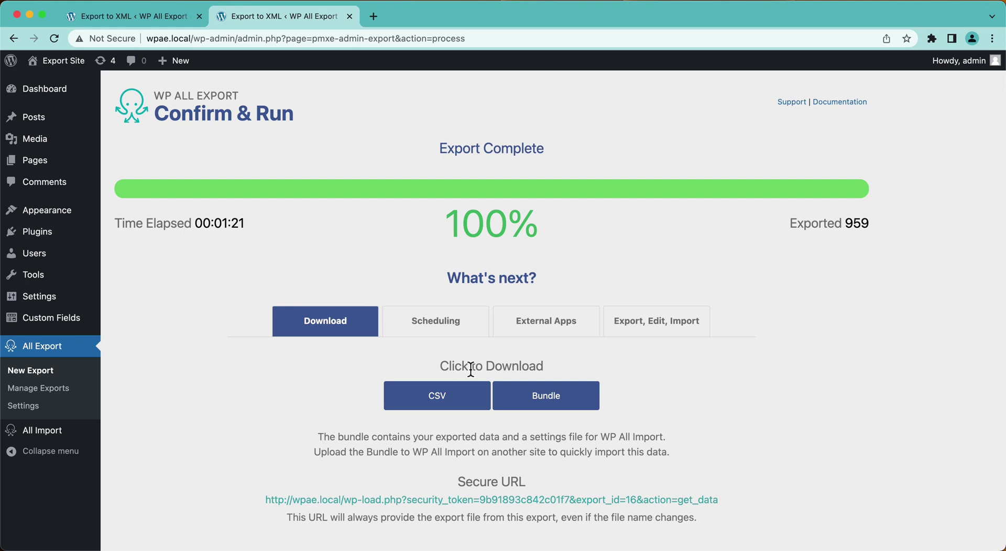
# Review the Scheduling, External Apps and Export, Edit, Import options offered for the completed export.
pyautogui.click(449, 326)
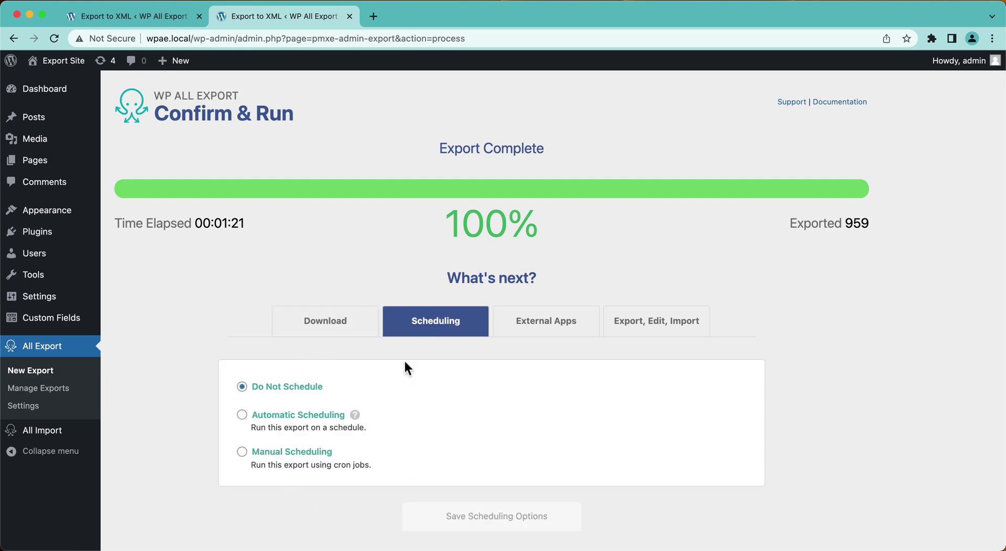
pyautogui.click(548, 333)
pyautogui.scroll(-3, 253, 394)
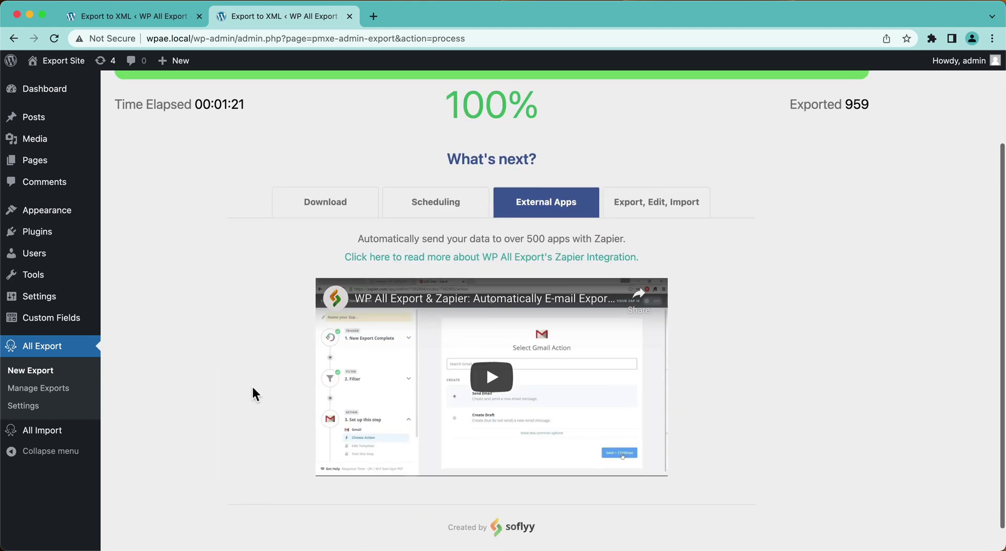
pyautogui.scroll(-1, 253, 393)
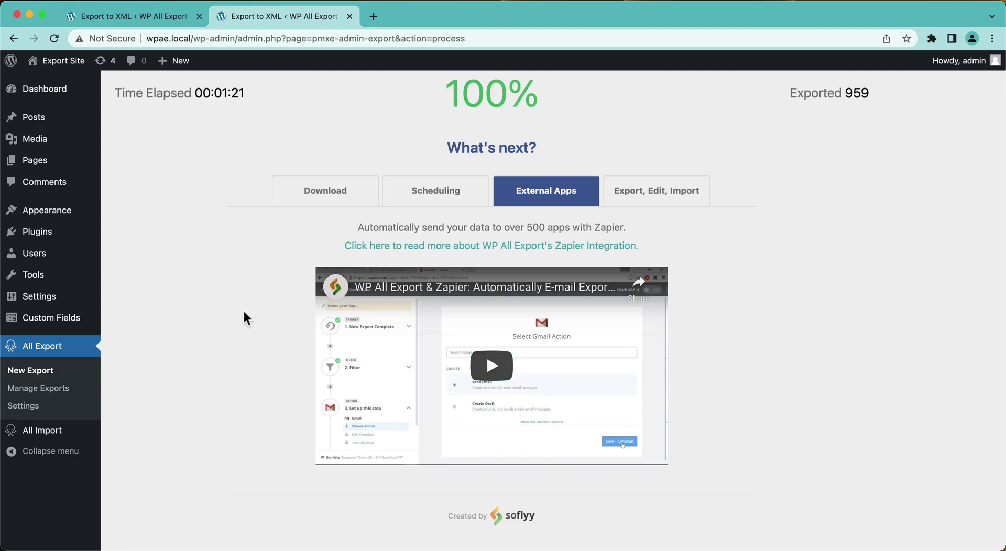
pyautogui.scroll(3, 245, 316)
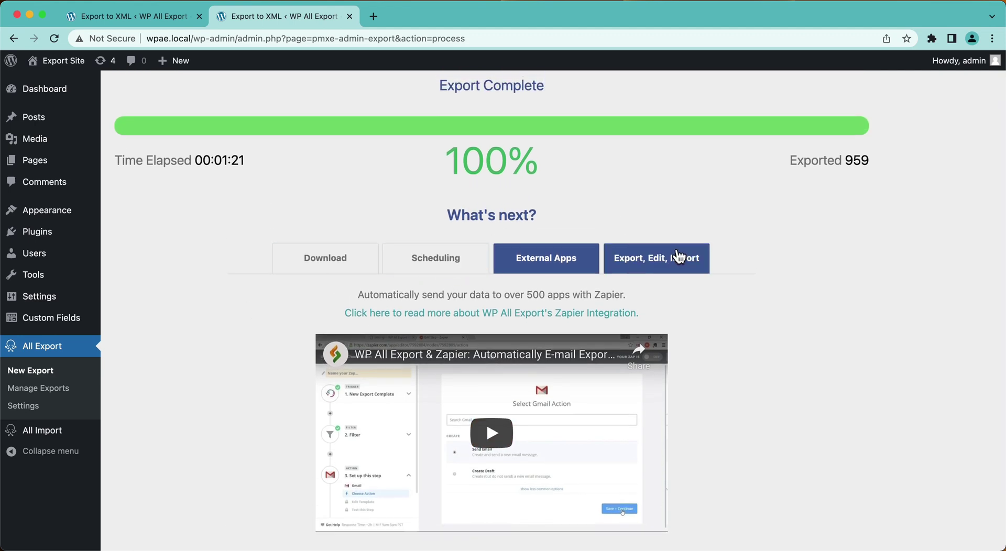
pyautogui.click(678, 256)
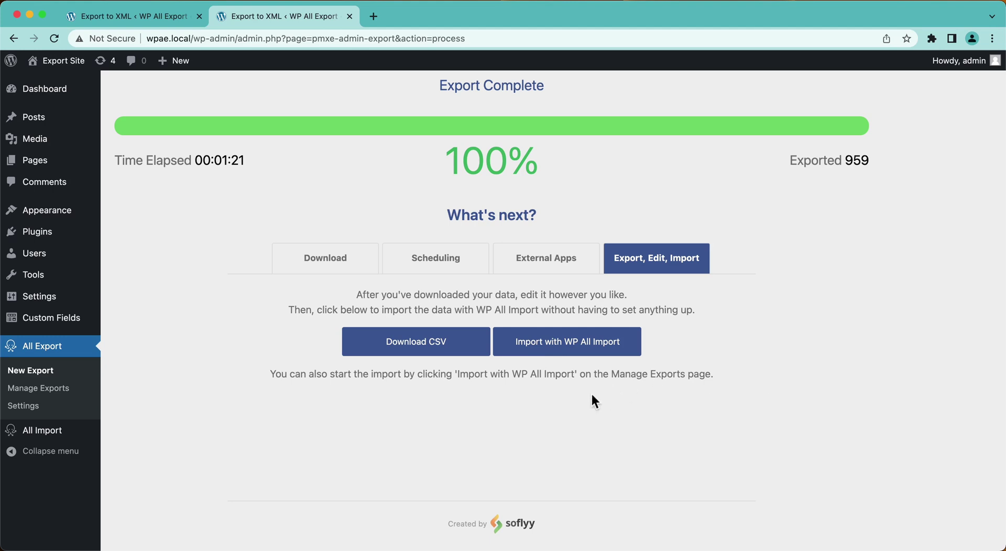
# Download the completed export as a CSV file and open it in the spreadsheet application.
pyautogui.click(319, 259)
pyautogui.click(425, 342)
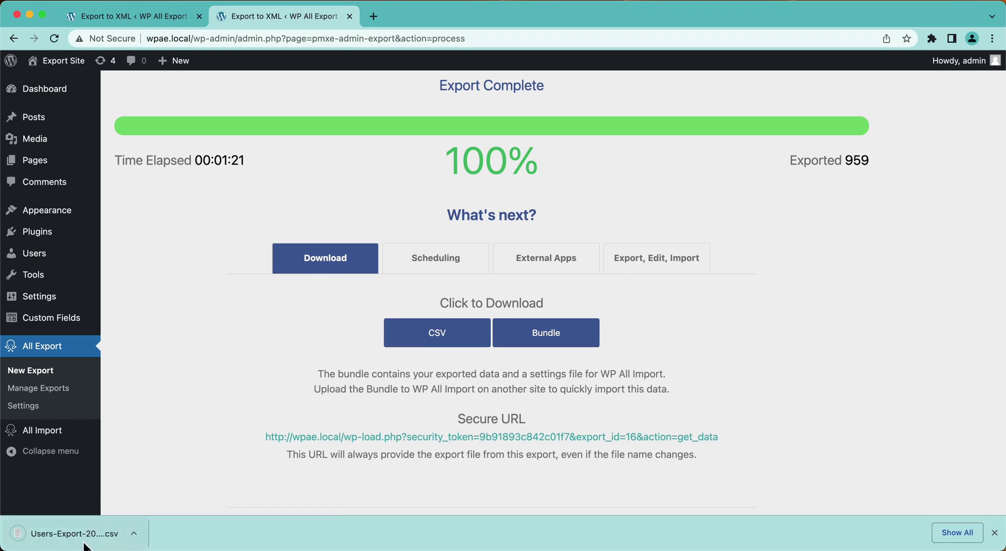
pyautogui.click(83, 543)
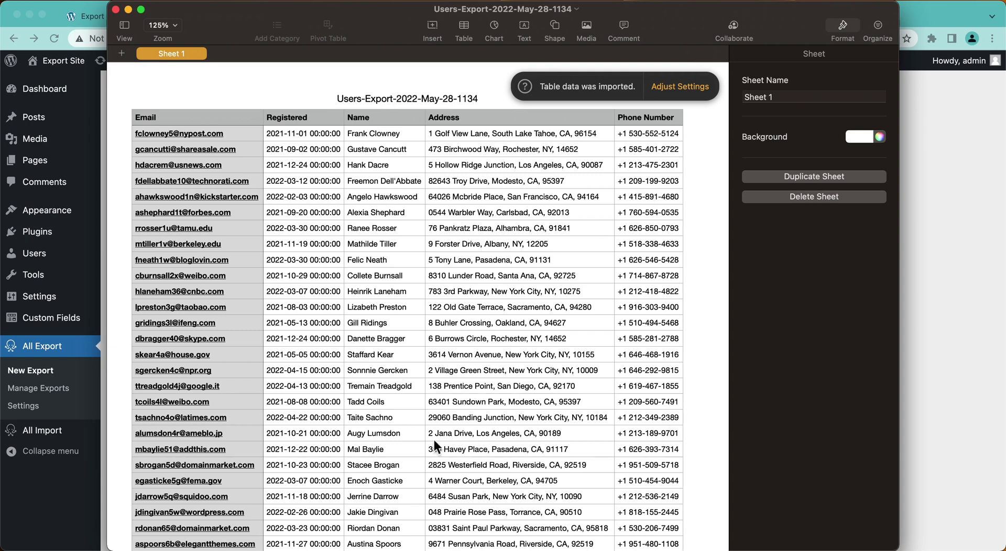
# Check the exported user rows and column headings through to the end of the table, and close the spreadsheet.
pyautogui.scroll(-15, 253, 313)
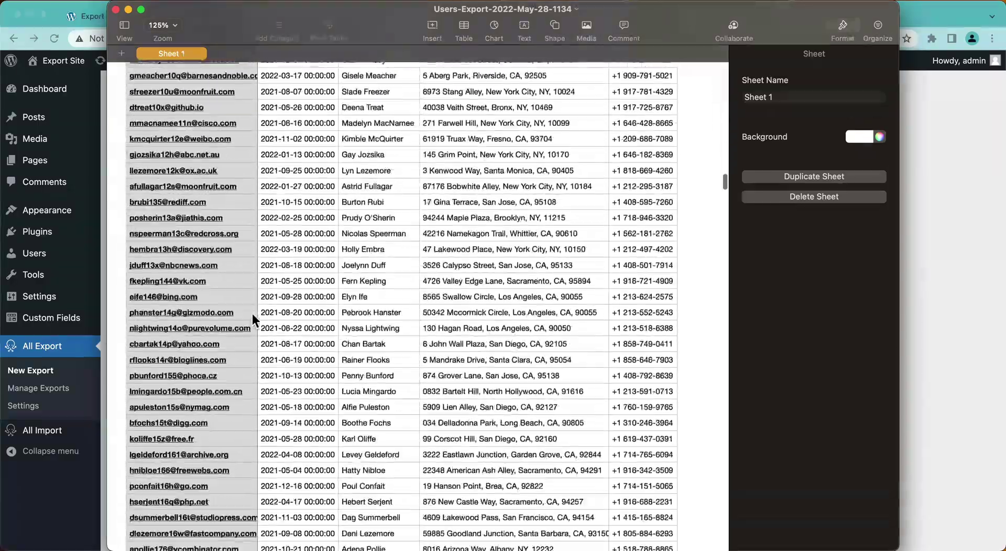
pyautogui.click(342, 343)
pyautogui.scroll(-10, 343, 342)
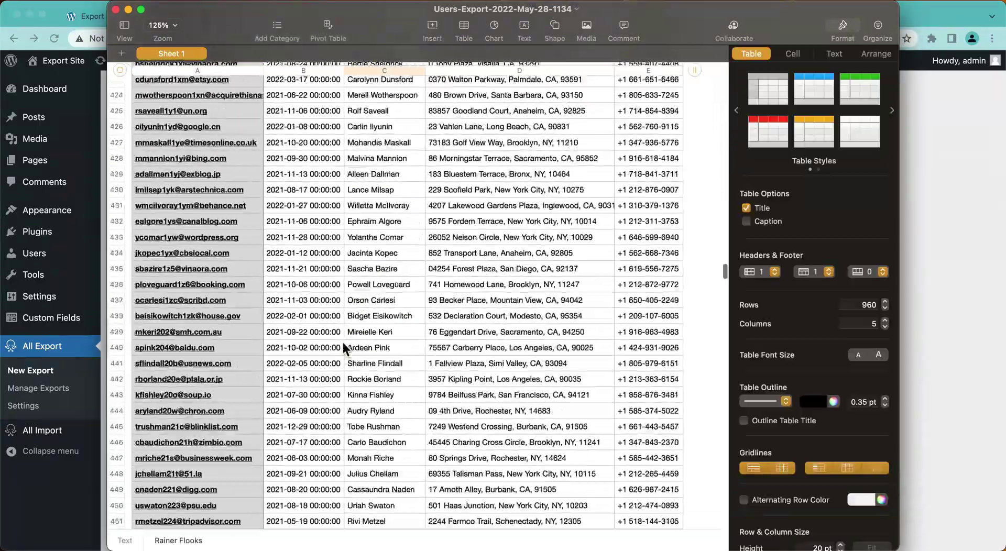
pyautogui.scroll(-10, 343, 343)
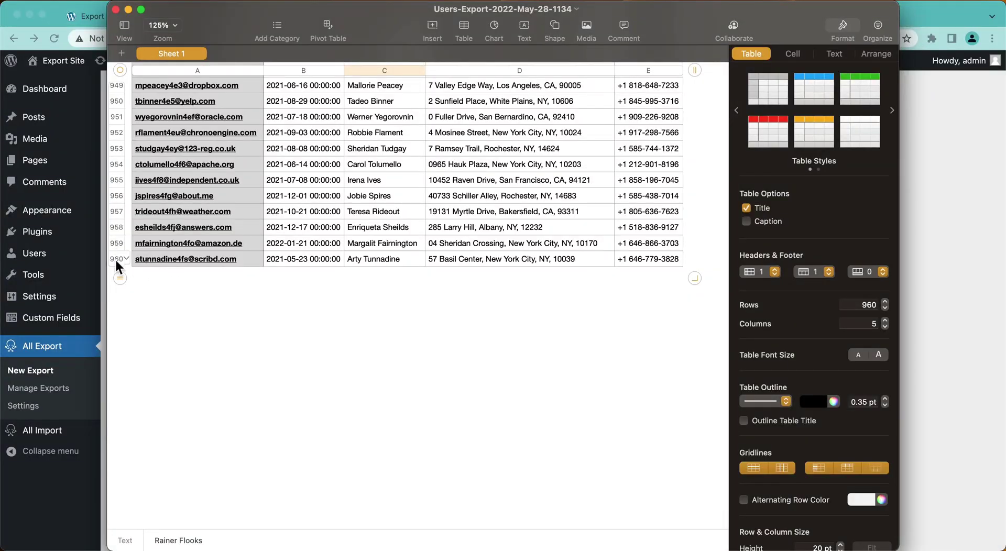
pyautogui.scroll(20, 423, 269)
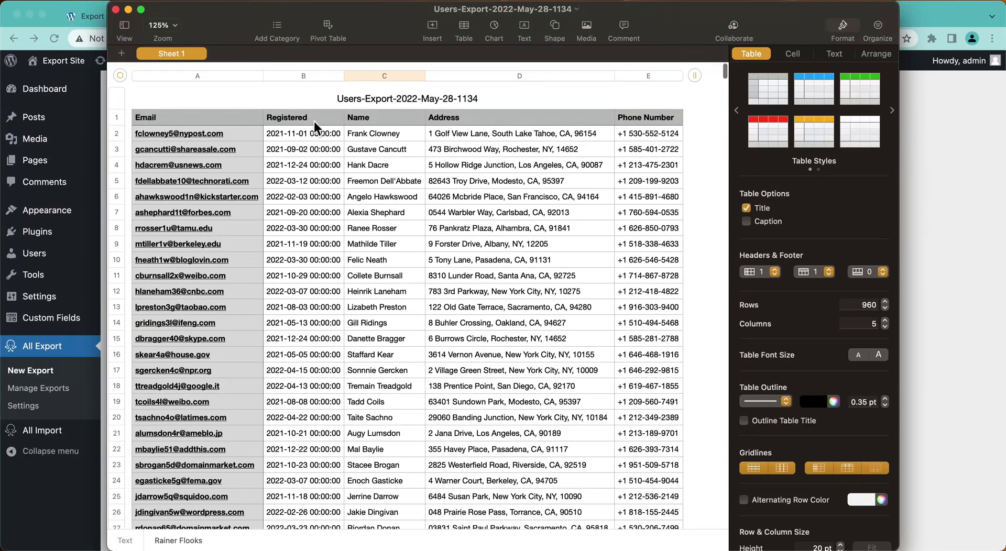
pyautogui.click(115, 9)
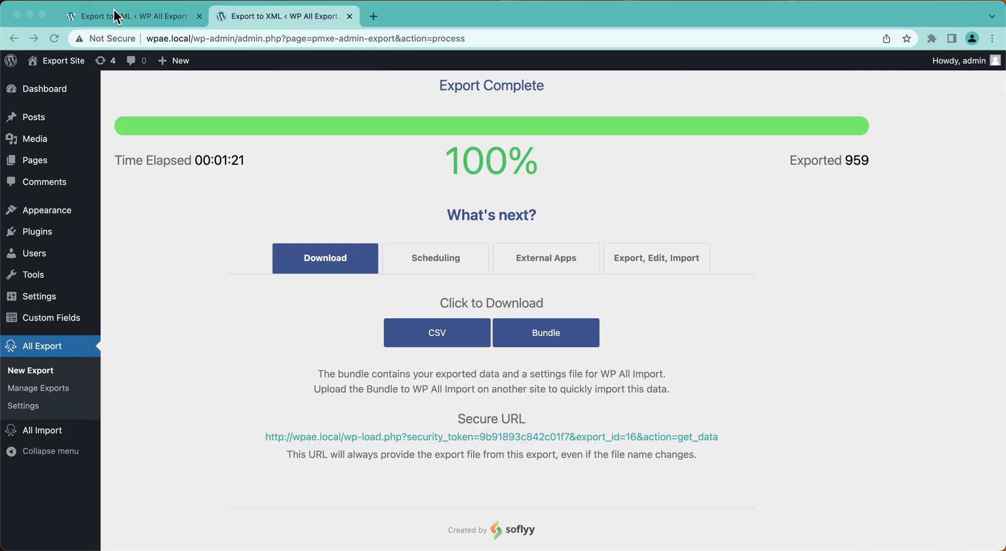